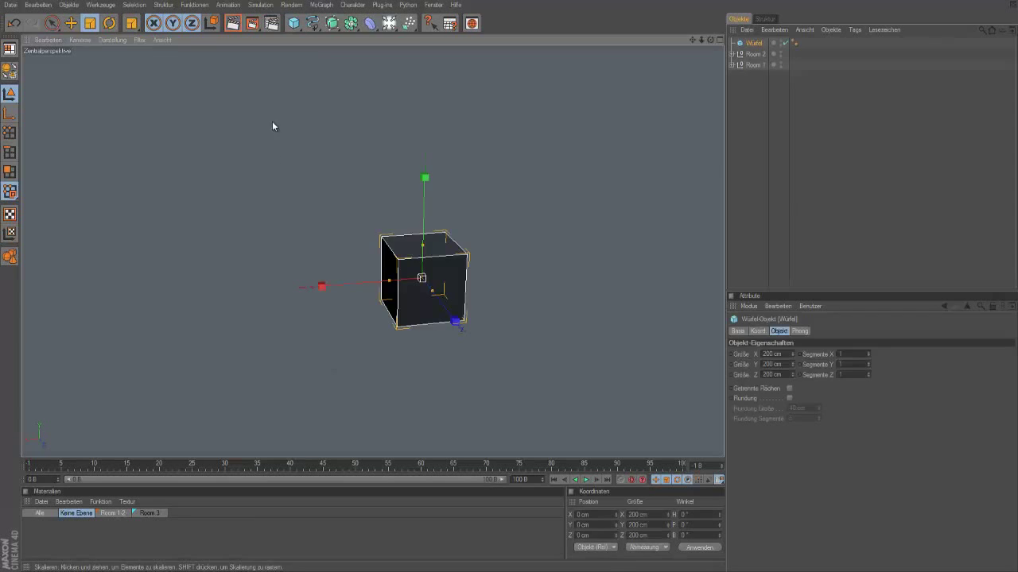
- Size the cube to 1000 × 19 × 800 cm and set its segment counts to 40 × 40
key(Tab)
text(19)
key(Tab)
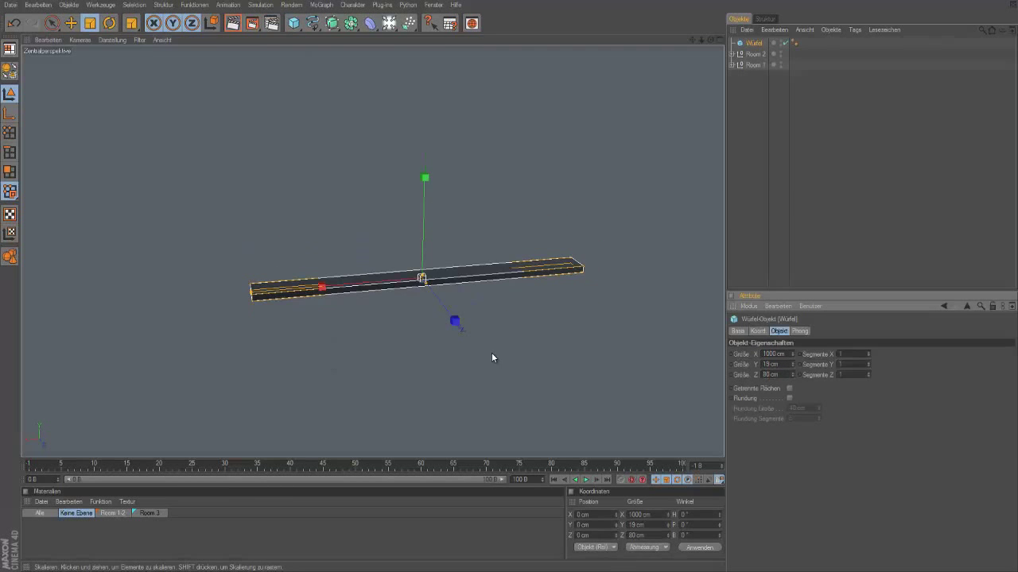
text(800)
key(Return)
text(50)
key(Tab)
key(Tab)
text(50)
key(Tab)
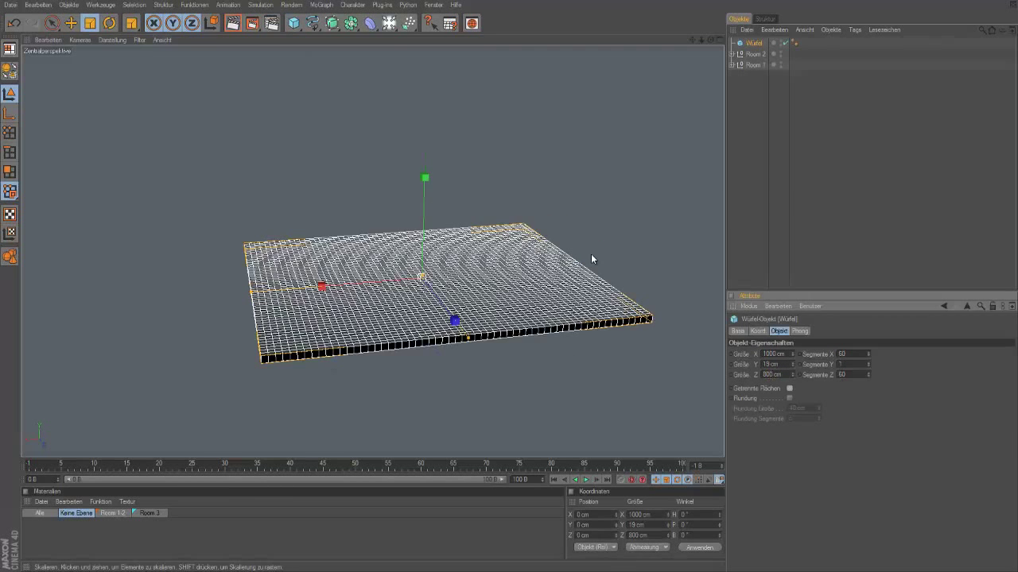
scroll(604, 294, up, 4)
scroll(629, 341, down, 2)
- Make the slab editable and select its rim faces in Polygon mode
key(c)
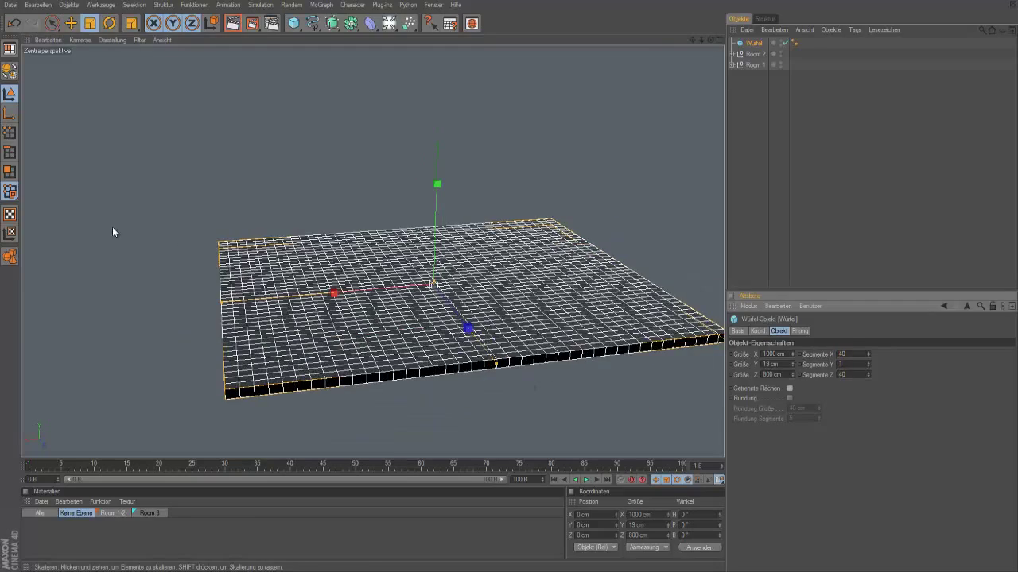
click(9, 172)
drag(228, 382, 273, 241)
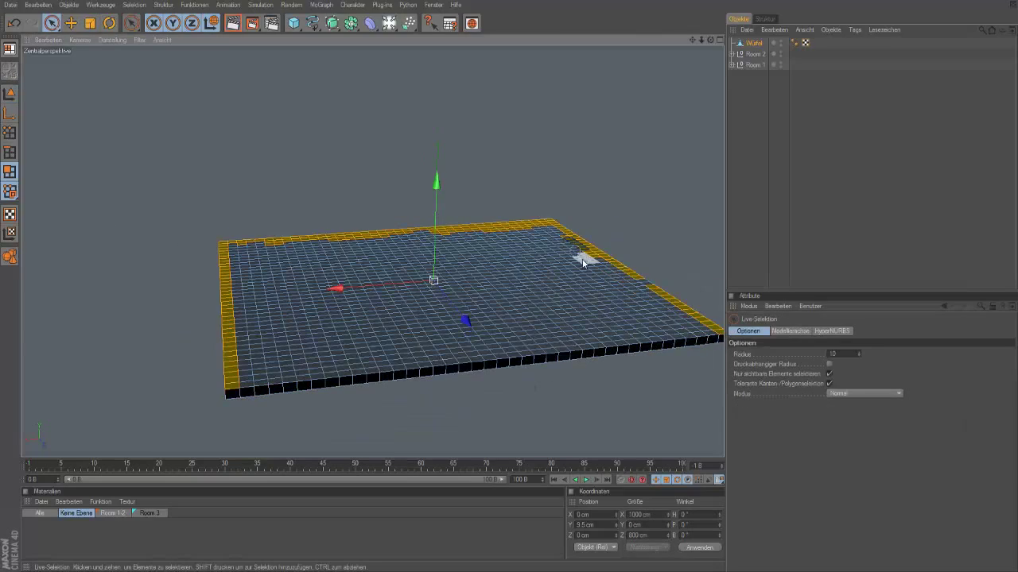
- Extrude the slab's rim faces upward into 426 cm room walls
scroll(186, 264, up, 3)
alt+drag(345, 231, 654, 82)
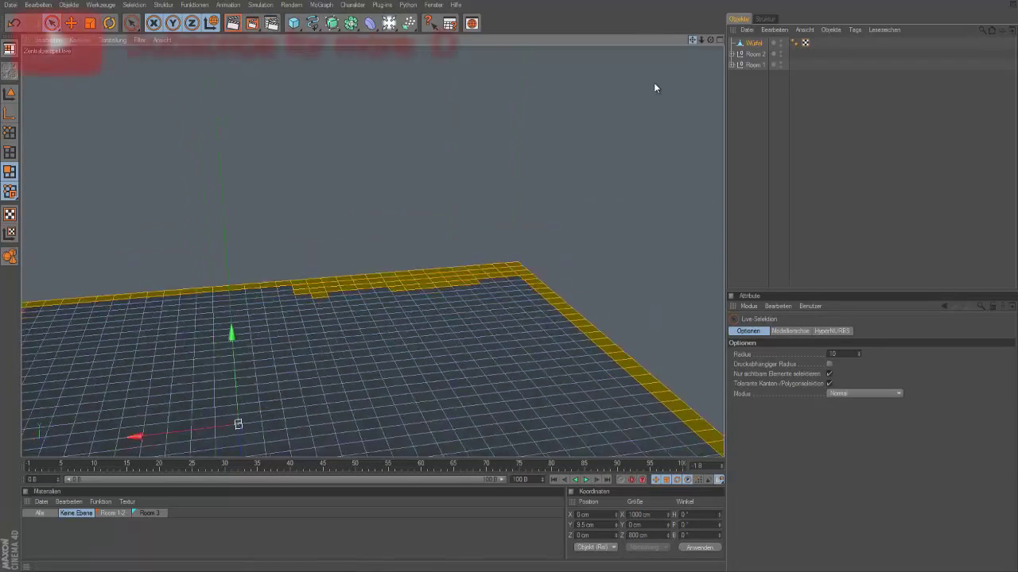
right_click(177, 171)
click(193, 325)
drag(358, 318, 509, 279)
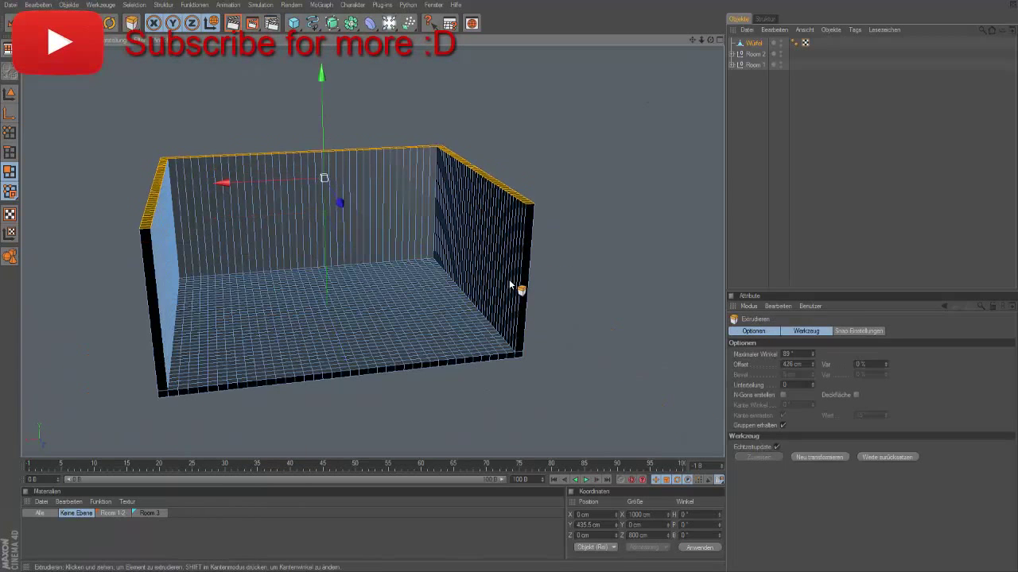
alt+drag(556, 238, 255, 322)
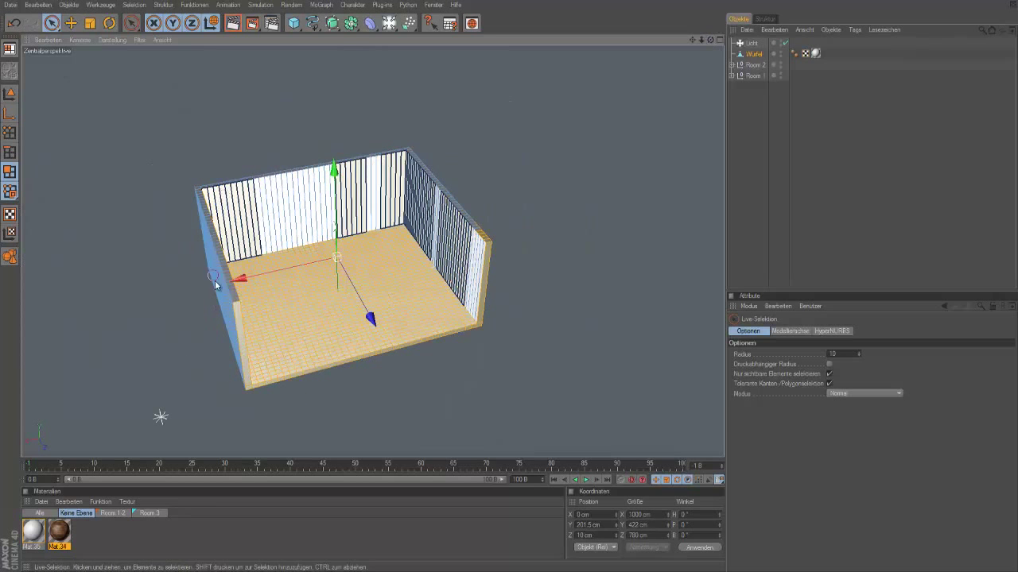
- Orbit in toward the floor and add a new cube inside the room
alt+drag(514, 289, 339, 357)
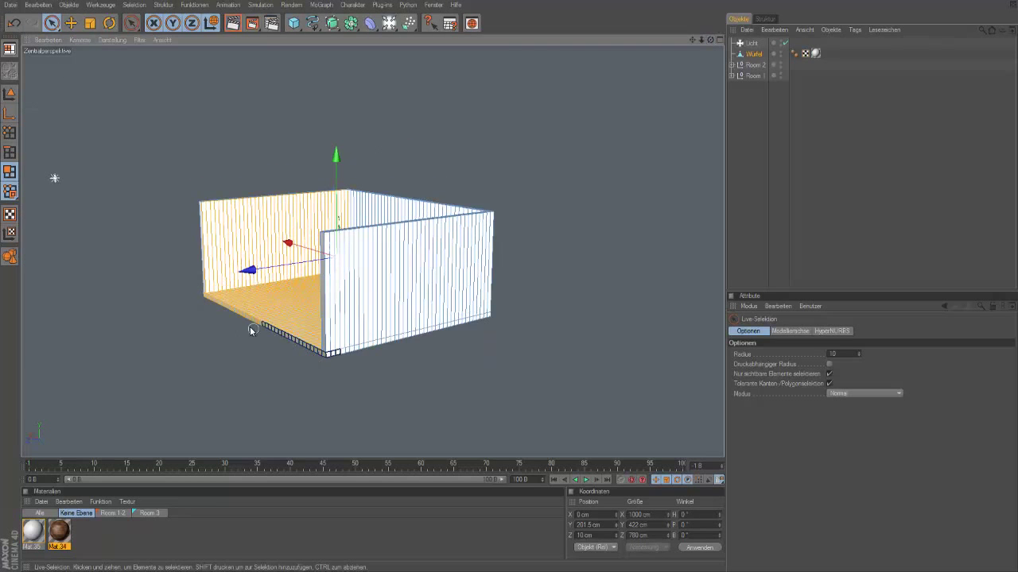
alt+drag(213, 311, 378, 287)
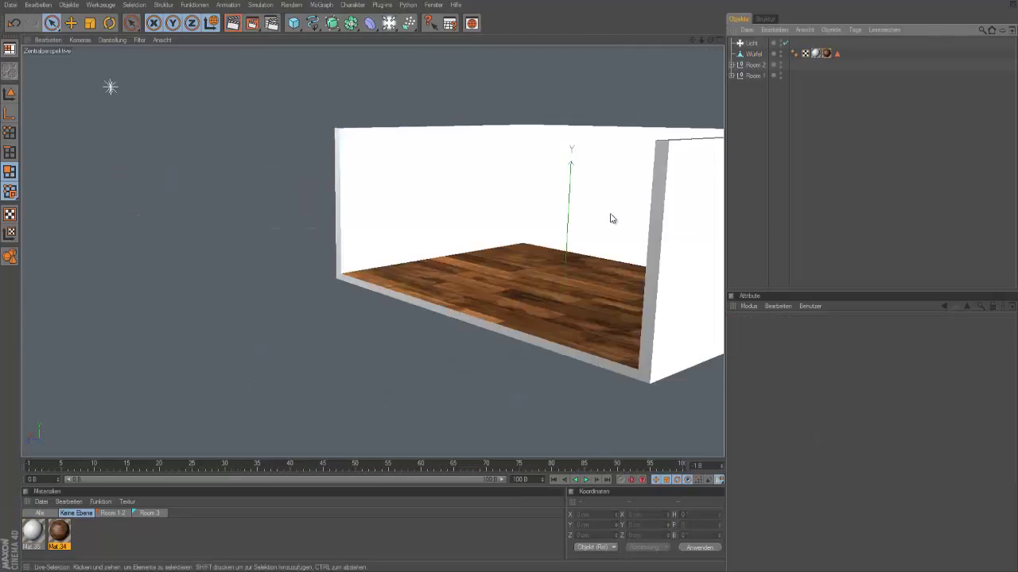
alt+drag(609, 220, 687, 119)
alt+right_drag(686, 118, 530, 201)
click(451, 164)
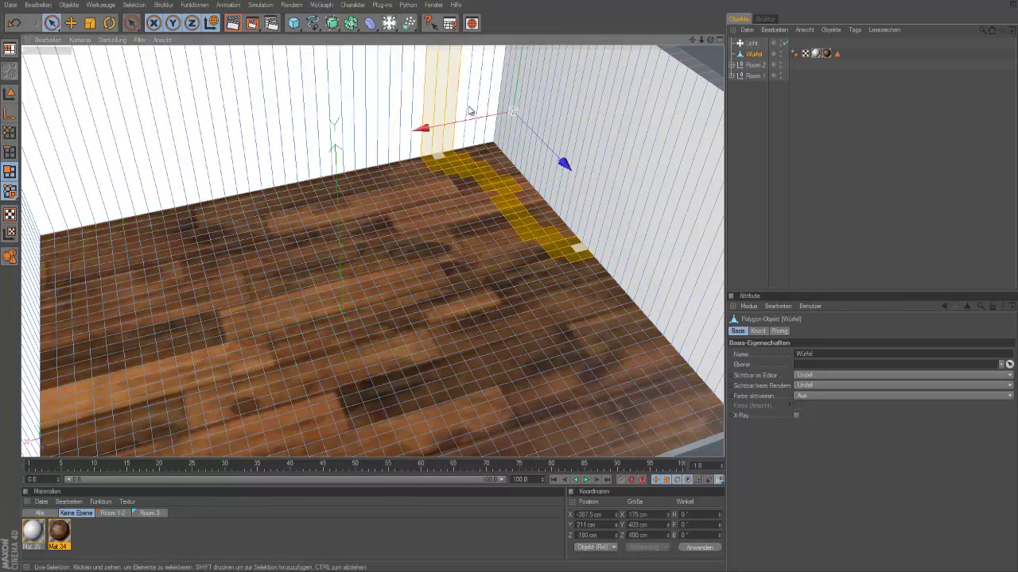
click(750, 227)
click(293, 23)
- Flatten the cube to 142 × 27 cm, make it editable and give it a new sofa material
drag(793, 354, 795, 366)
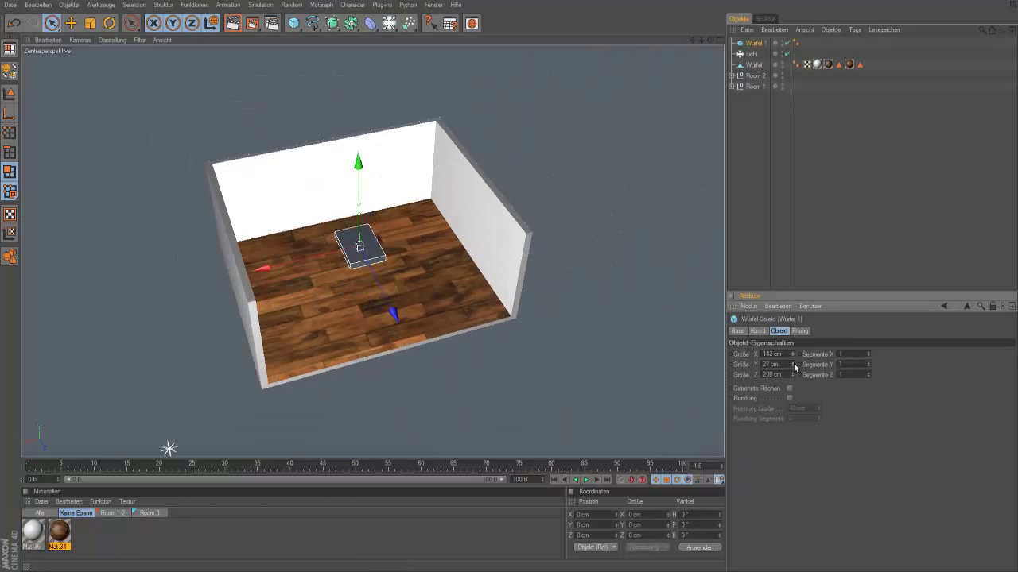
alt+drag(573, 355, 693, 39)
key(c)
scroll(407, 247, up, 3)
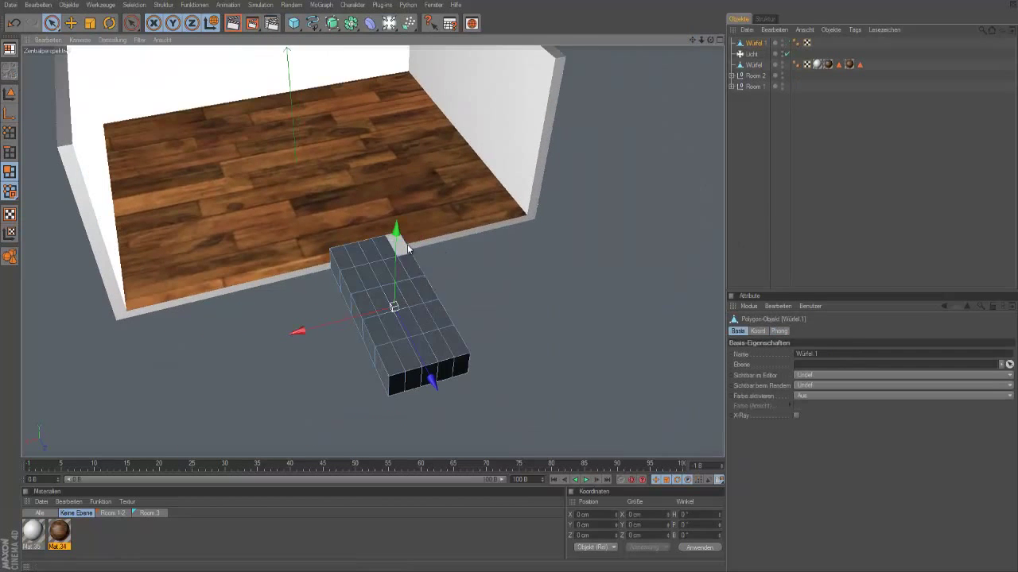
click(41, 502)
click(68, 371)
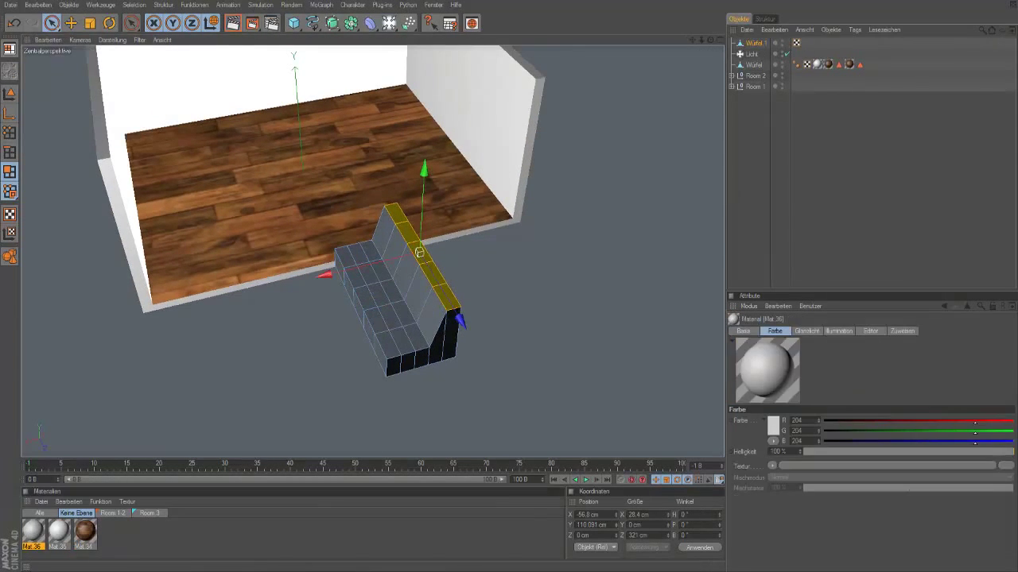
drag(33, 531, 413, 302)
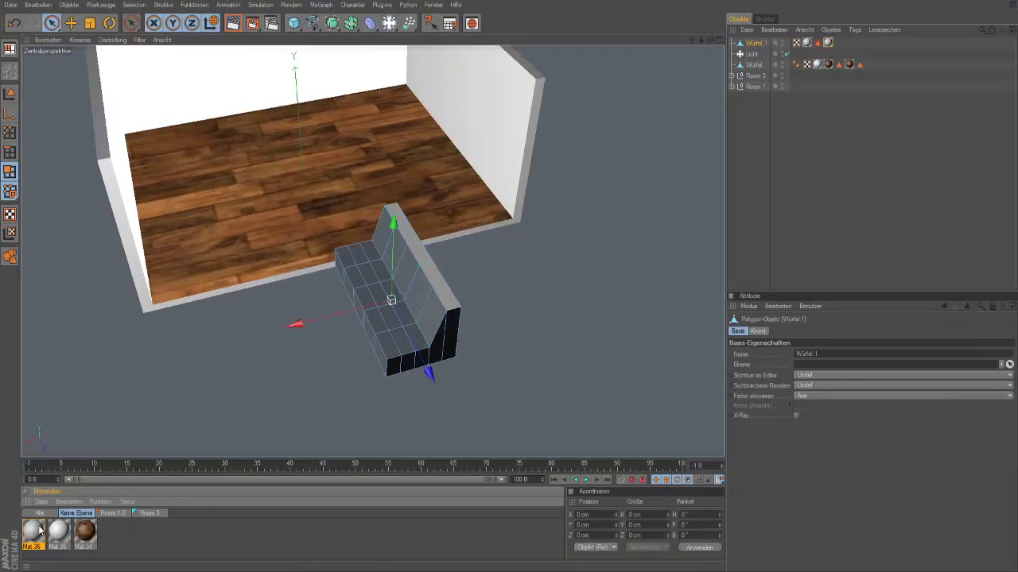
click(647, 240)
click(233, 23)
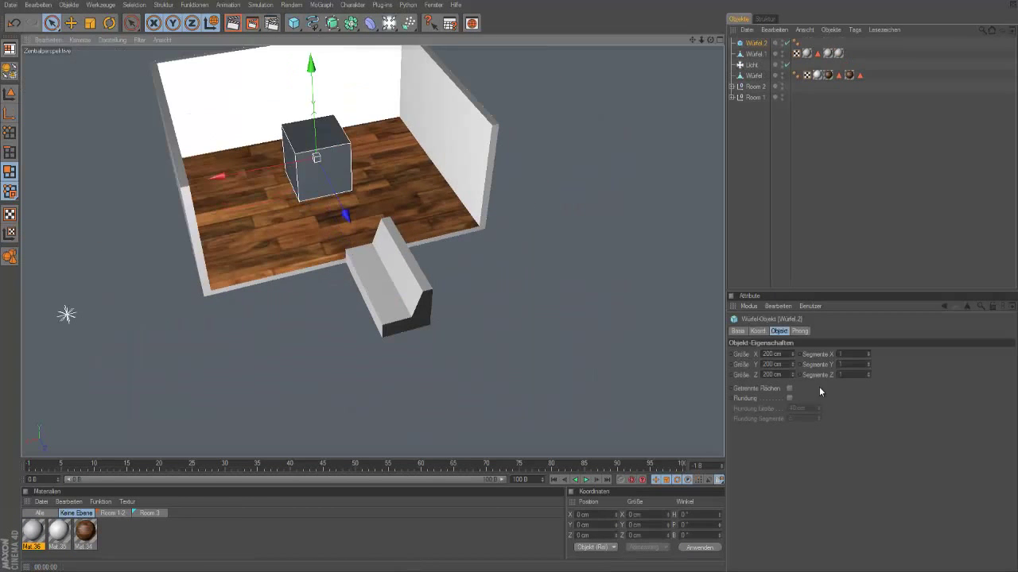
- Size an armrest cube to 23 cm deep and duplicate it as the second armrest
drag(792, 364, 792, 413)
alt+drag(509, 280, 361, 234)
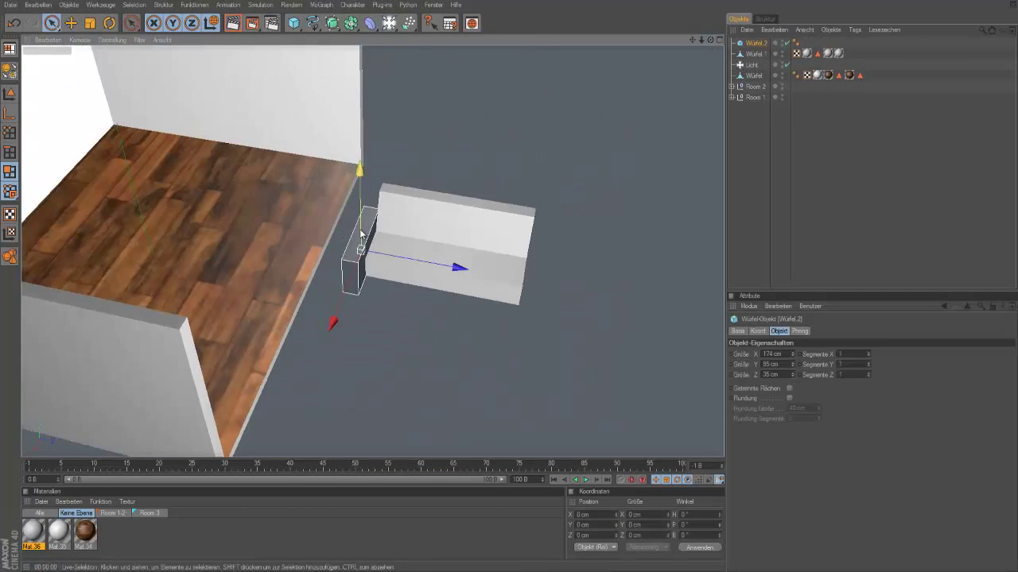
alt+drag(508, 279, 509, 280)
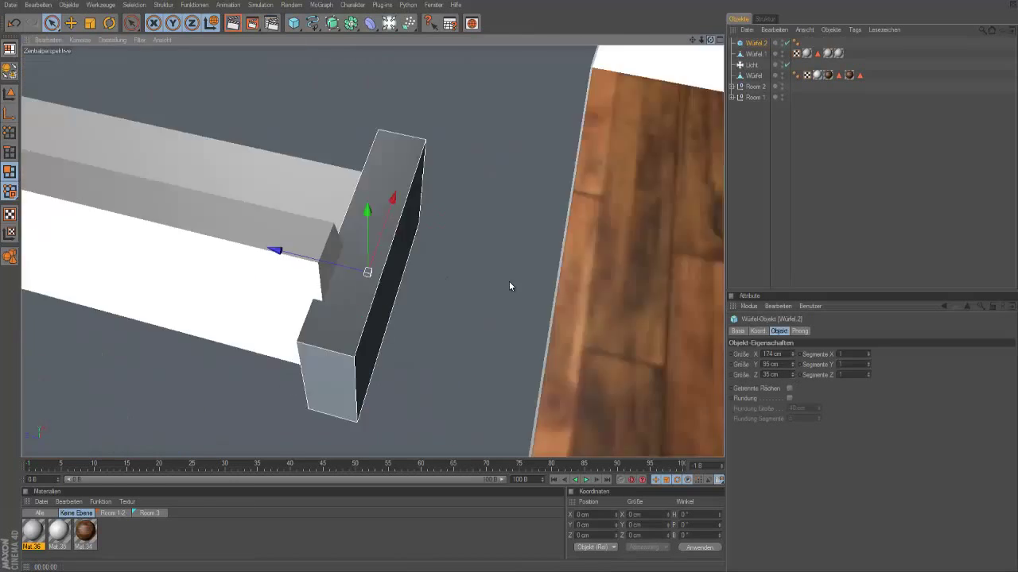
drag(792, 375, 793, 370)
key(ctrl+c)
key(ctrl+v)
mouse_move(509, 279)
alt+mouse_down()
mouse_move(455, 253)
mouse_move(532, 299)
alt+mouse_up()
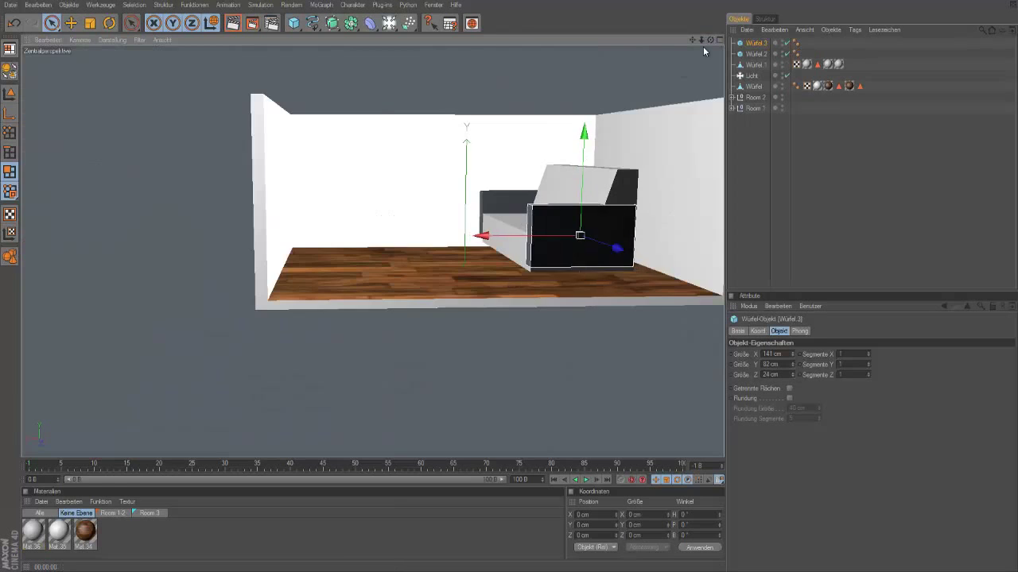
- Apply the sofa material to Würfel 3 and group the sofa pieces
alt+drag(703, 51, 585, 311)
mouse_move(33, 531)
mouse_down()
mouse_move(588, 238)
mouse_move(596, 268)
mouse_up()
click(596, 268)
scroll(509, 284, up, 5)
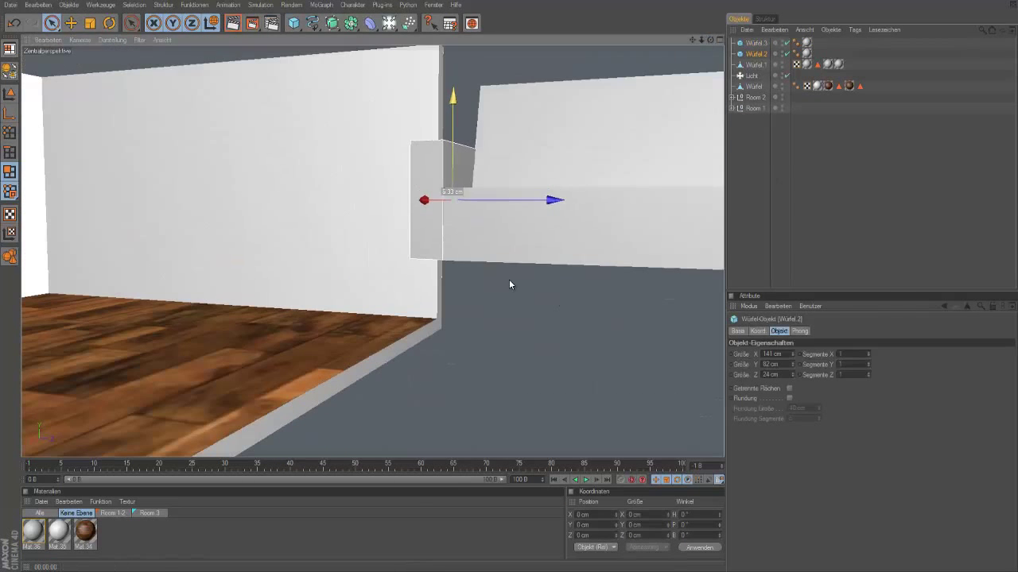
right_click(759, 51)
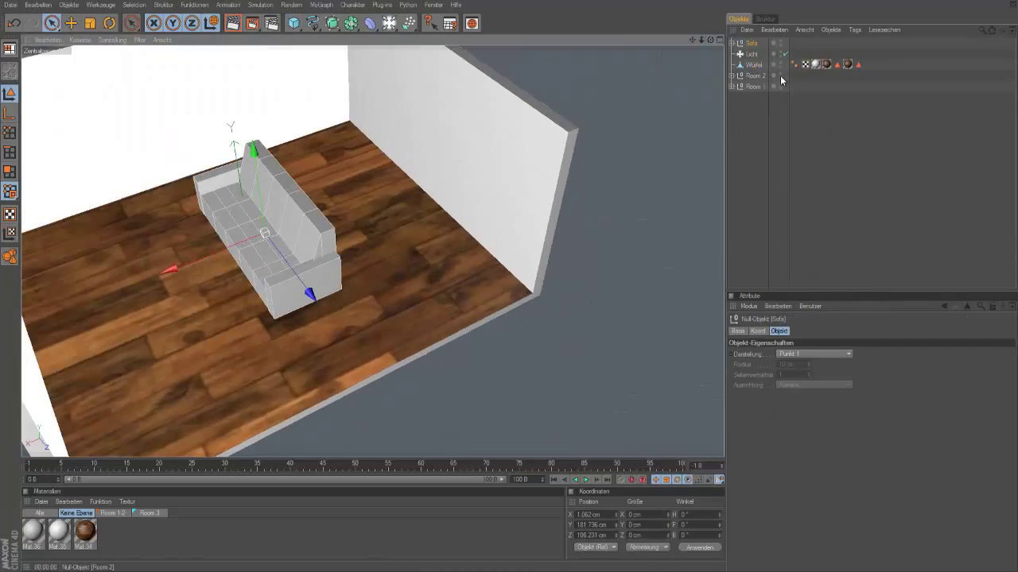
- Hide the Room 1 and Room 2 layers and rotate the sofa against the side wall
click(780, 75)
click(780, 86)
key(r)
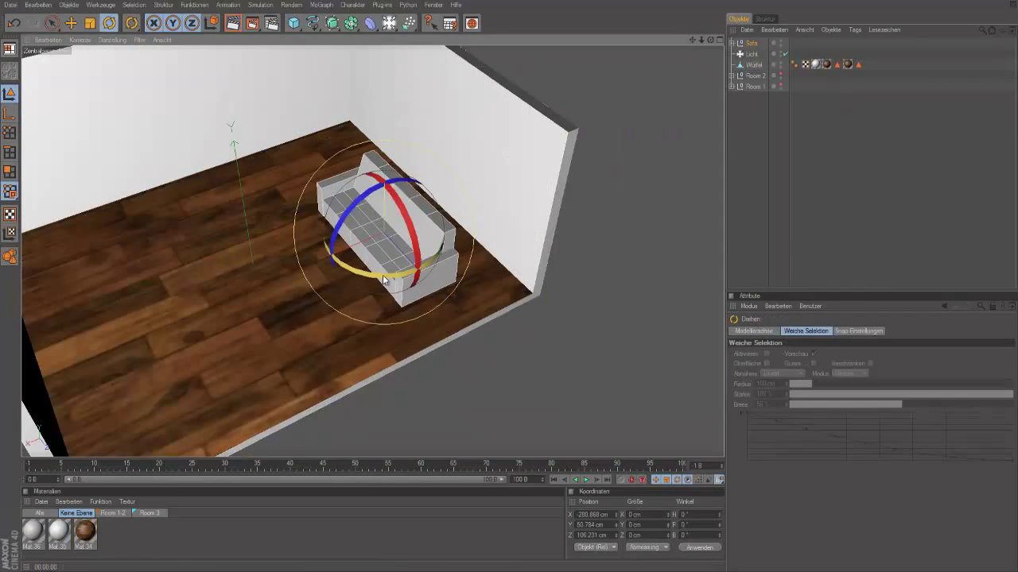
key(e)
scroll(272, 357, down, 5)
- Select the light, render a preview, and move the light far from the room
click(273, 357)
scroll(509, 279, up, 4)
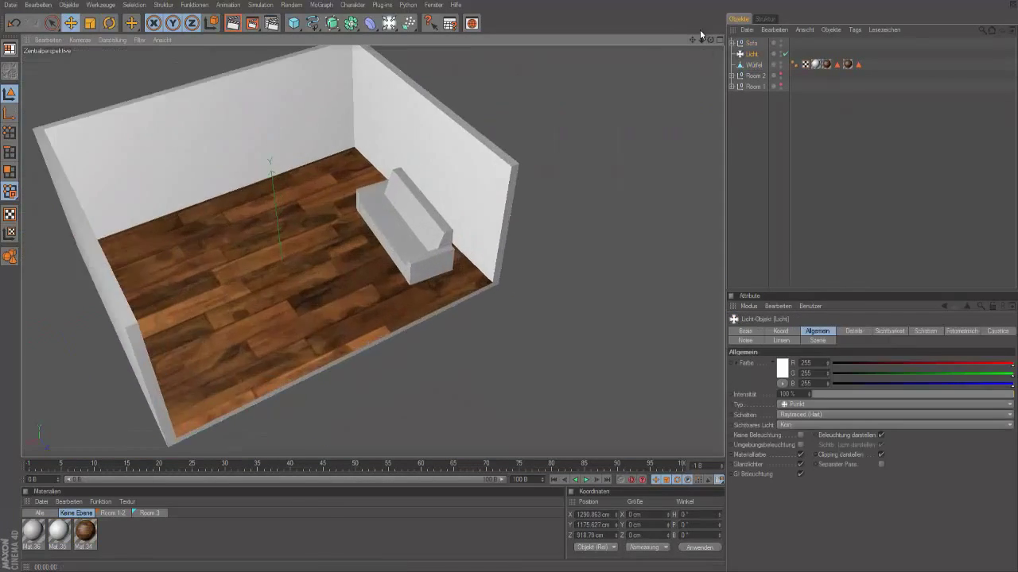
click(233, 24)
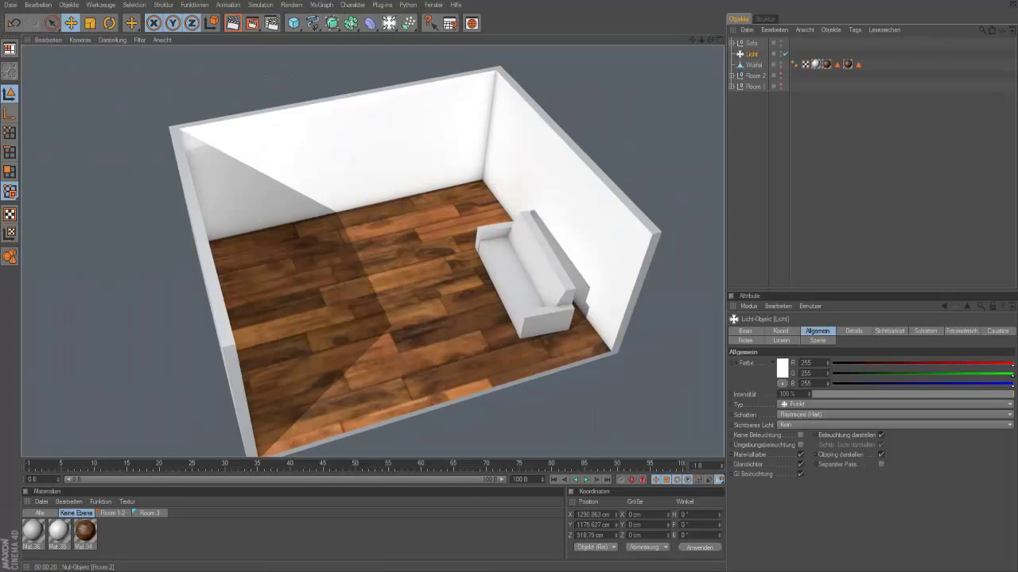
alt+drag(571, 77, 200, 98)
scroll(352, 130, down, 4)
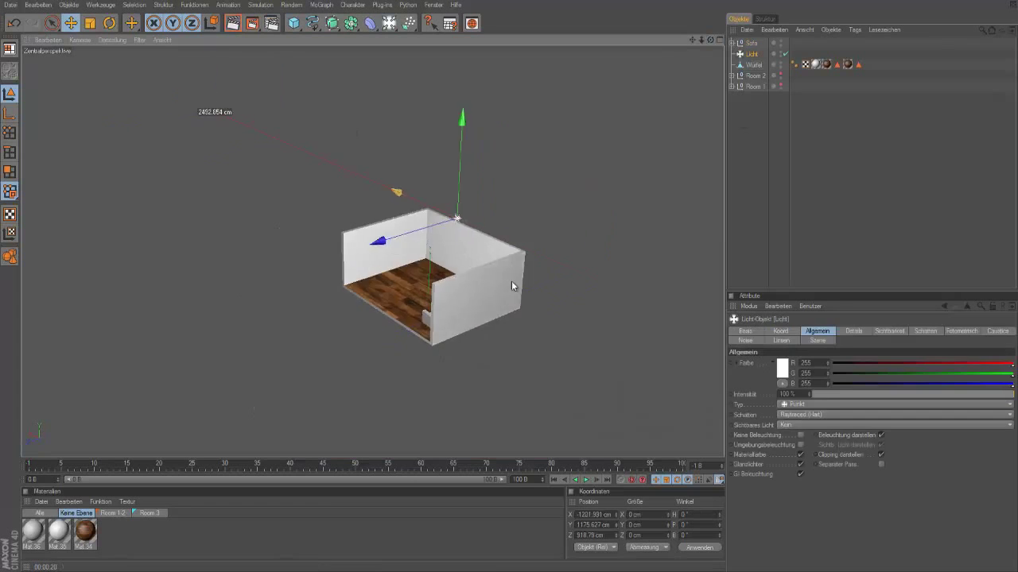
scroll(395, 232, up, 8)
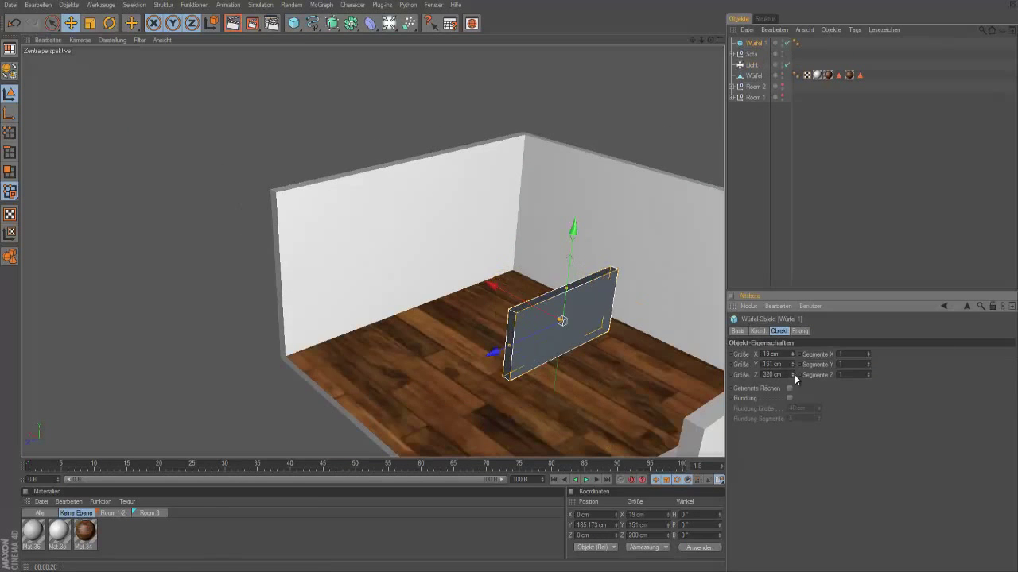
- Position the thin TV panel, make it editable and inset its front face into a screen
drag(603, 319, 529, 302)
click(9, 72)
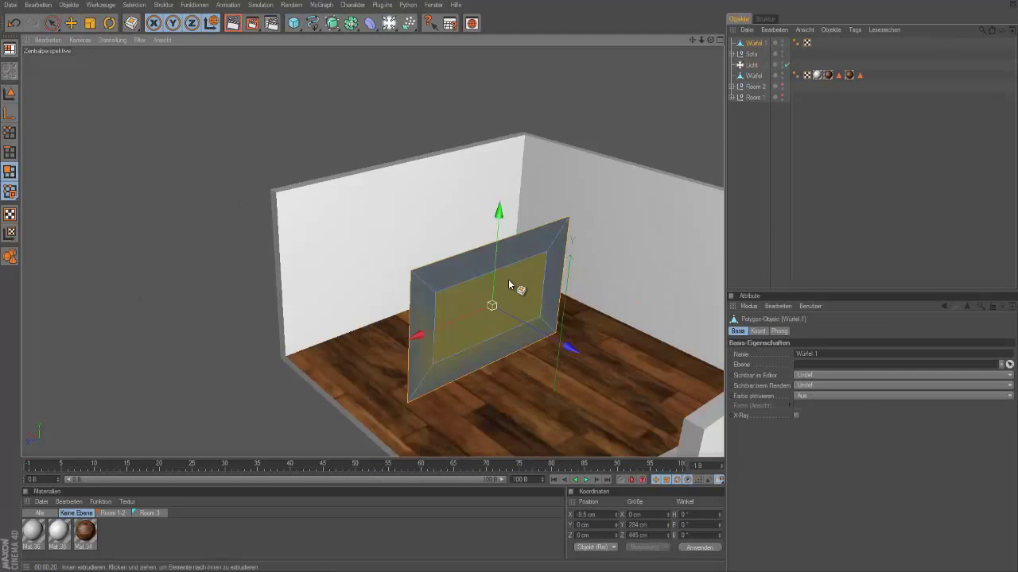
drag(469, 349, 548, 327)
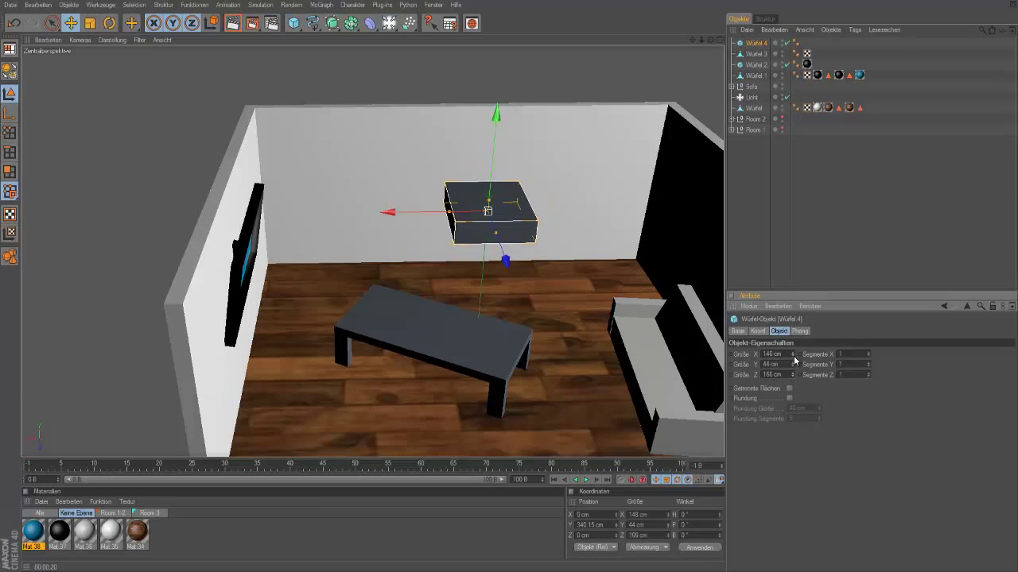
- Select the back row of top faces and extrude them into the armchair backrest
mouse_move(436, 299)
mouse_down()
mouse_move(521, 293)
mouse_move(514, 283)
mouse_up()
key(d)
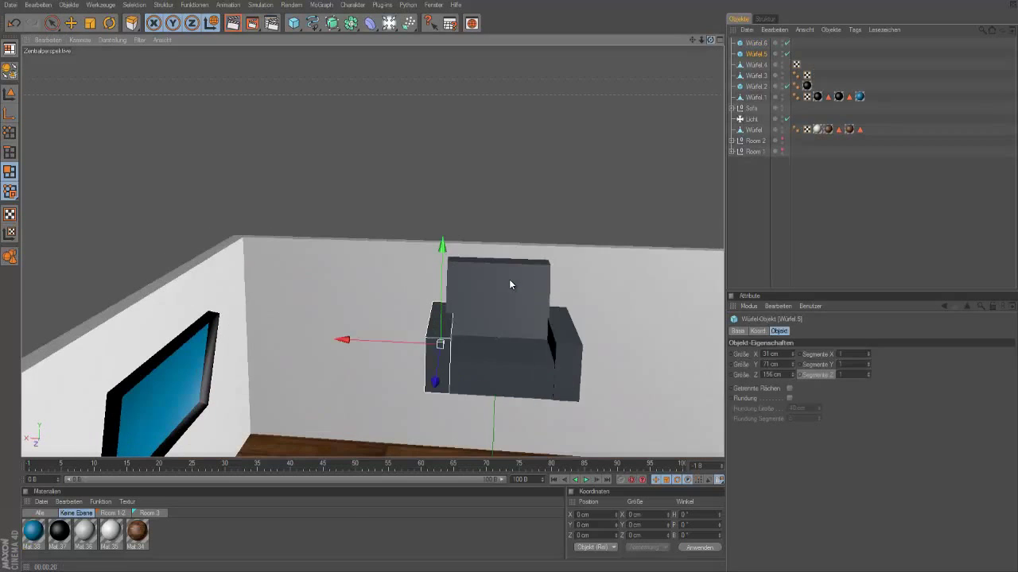
- Group the armchair pieces and apply the light grey material to them
right_click(805, 67)
click(768, 27)
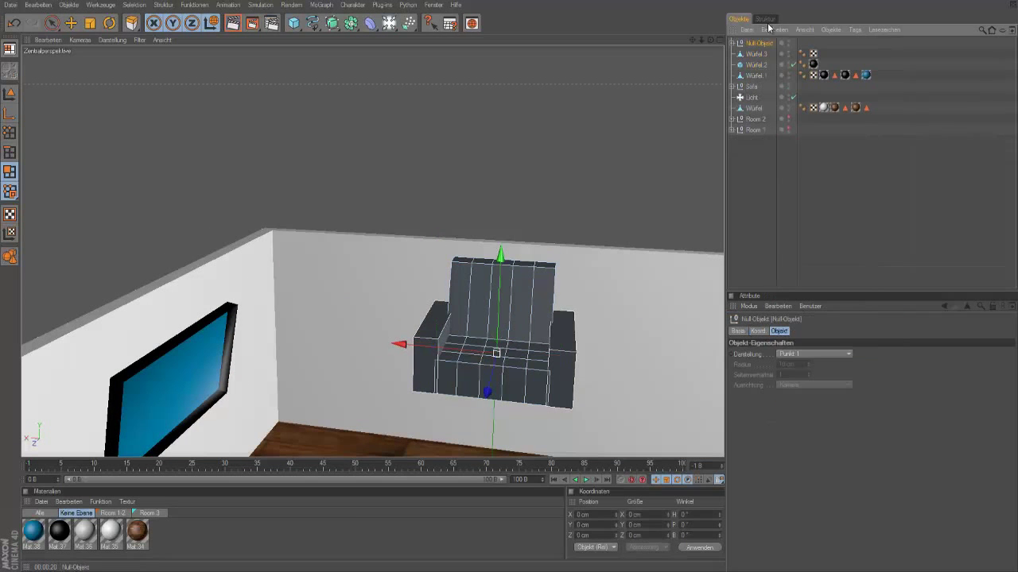
text(r)
drag(85, 533, 436, 377)
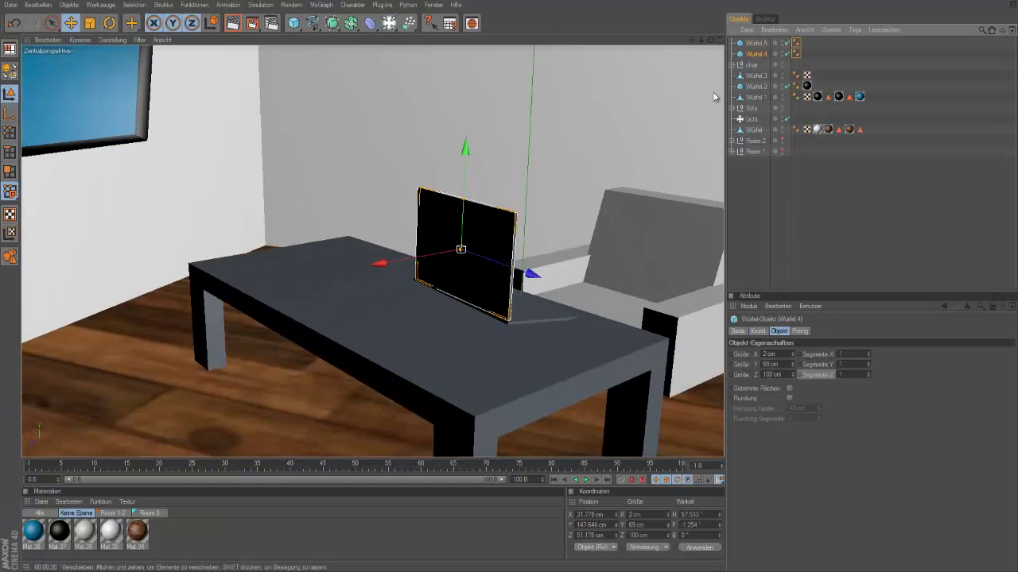
- Tilt the laptop screen 15°, apply a new wood material to the table, and add a cylinder
key(r)
click(484, 233)
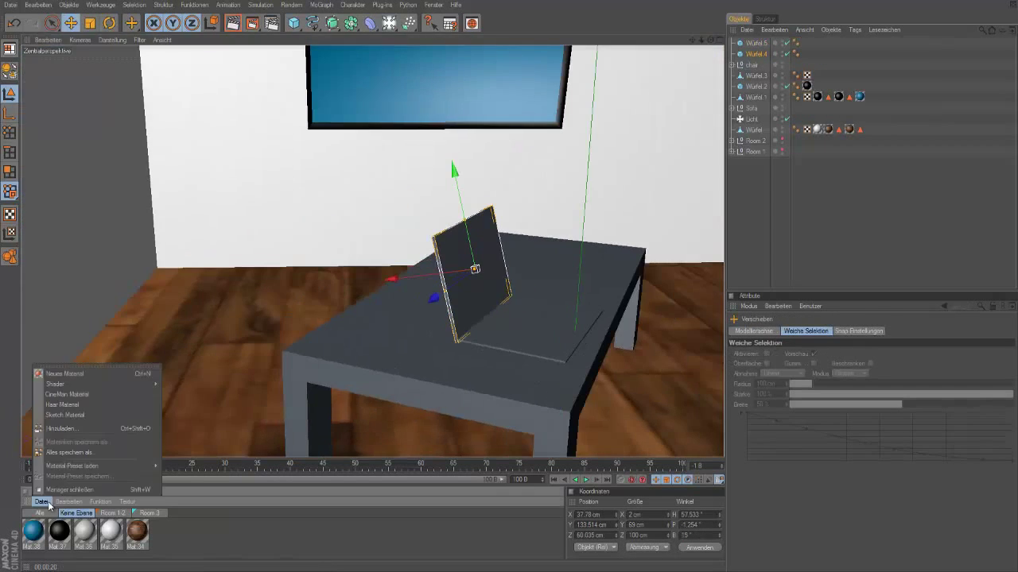
click(72, 370)
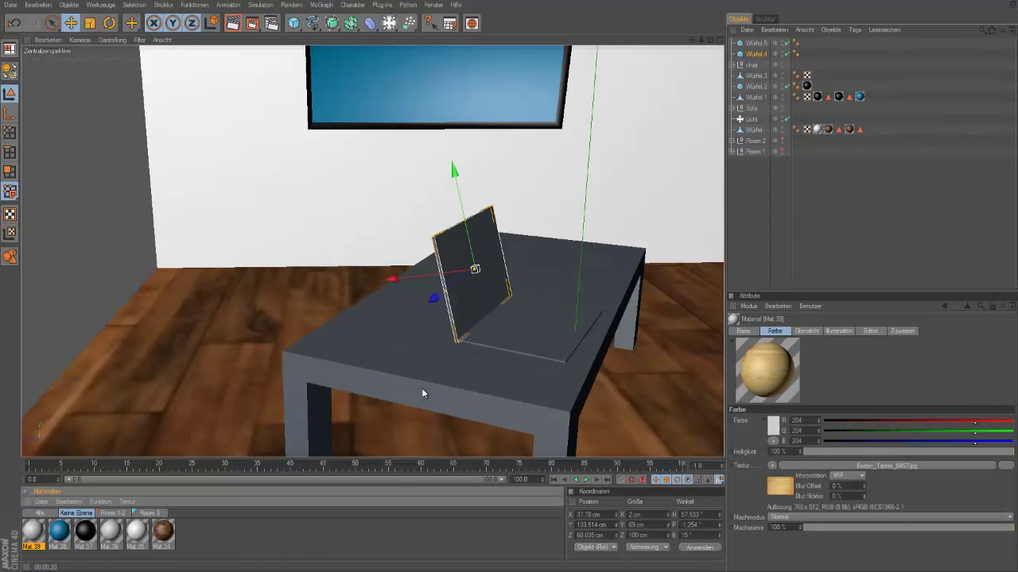
drag(32, 531, 422, 393)
drag(294, 22, 318, 59)
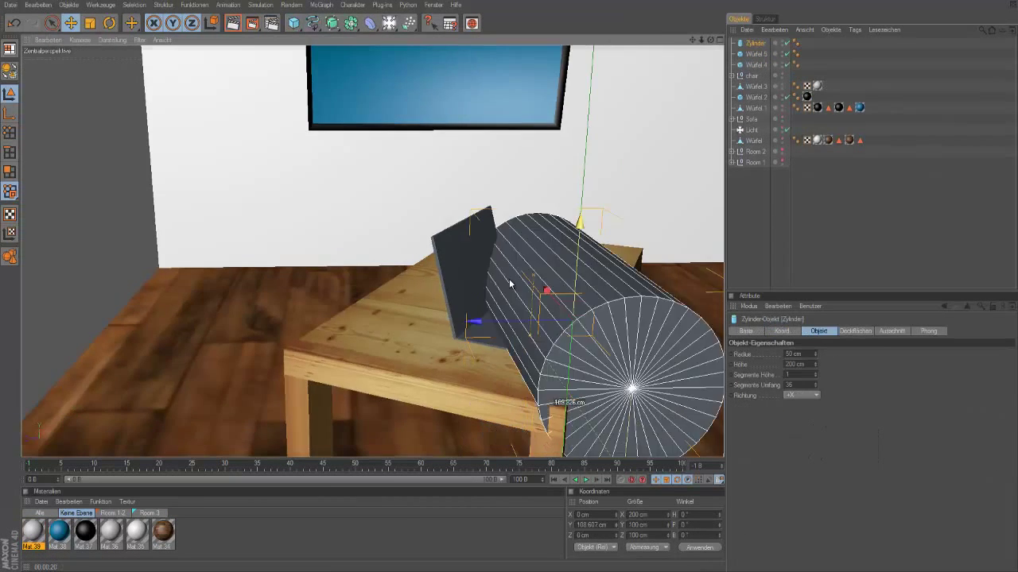
- Rotate the cylinder to lie along the laptop lid's fold
key(r)
scroll(165, 77, up, 5)
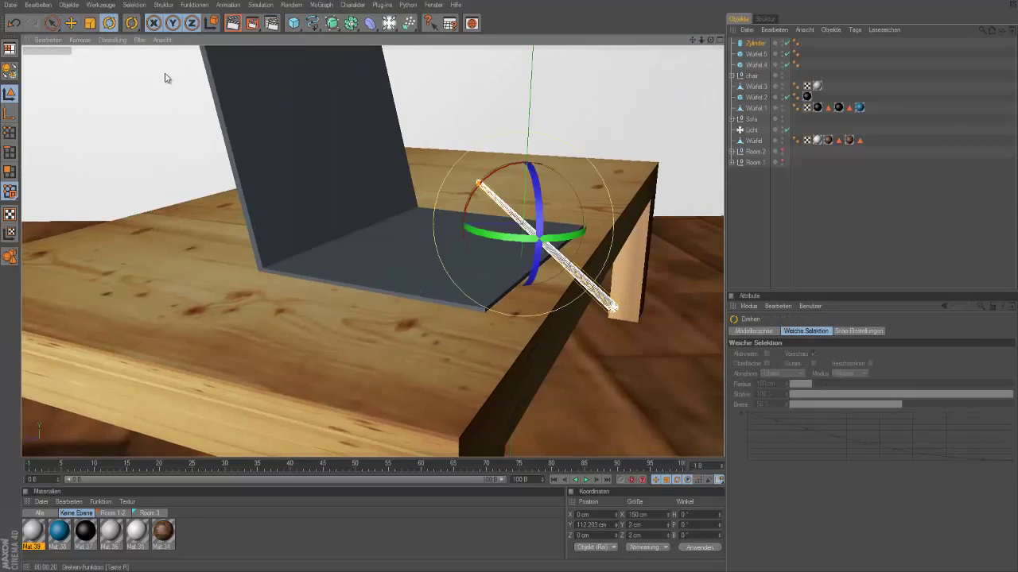
mouse_move(479, 205)
alt+mouse_down()
mouse_move(509, 279)
mouse_move(555, 275)
mouse_move(508, 283)
alt+mouse_up()
key(r)
key(e)
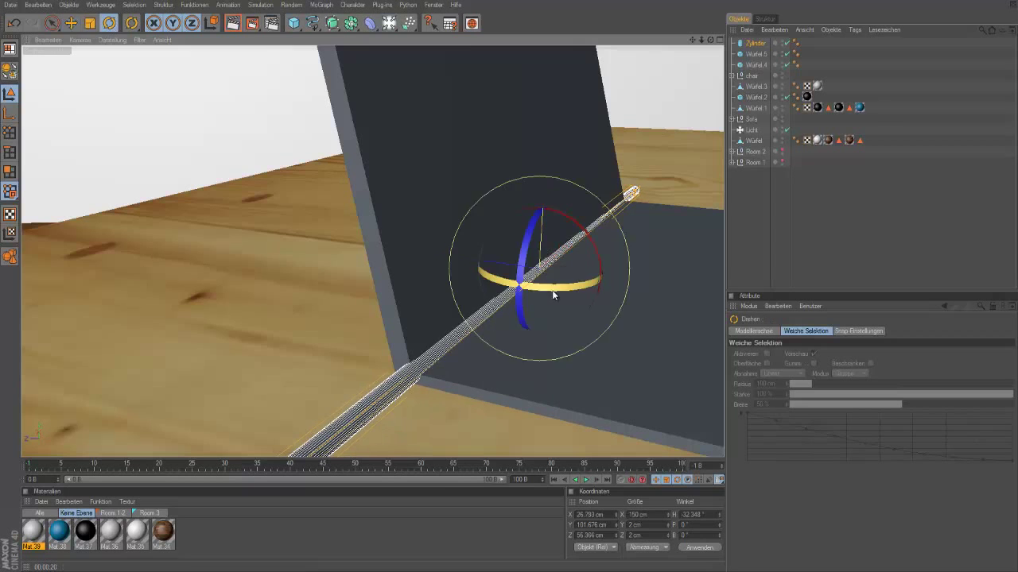
- Set the rod to 1 cm radius, slide it into the hinge, and texture the laptop plates with Mat.40
click(763, 47)
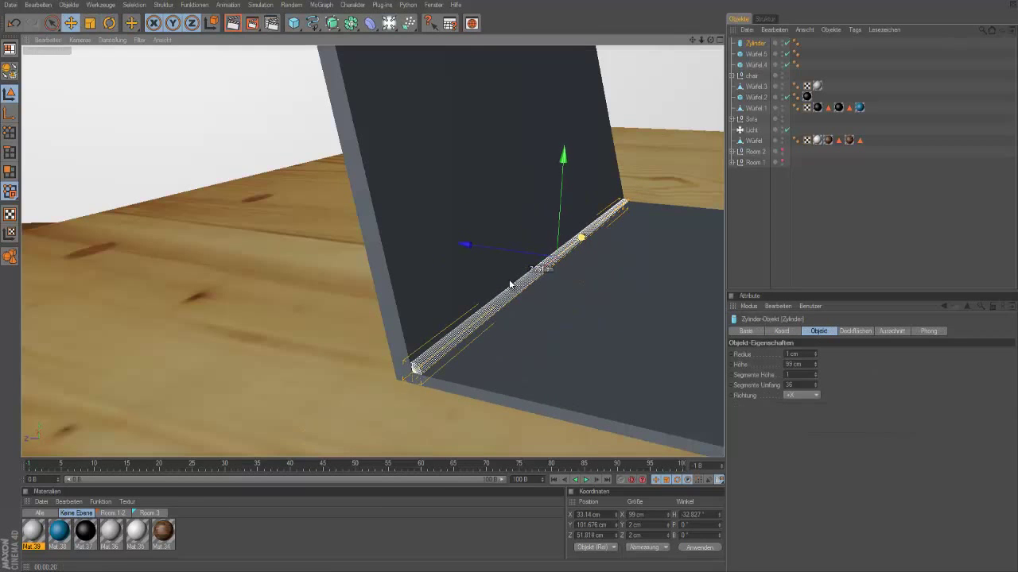
alt+drag(541, 262, 506, 280)
double_click(799, 364)
text(100)
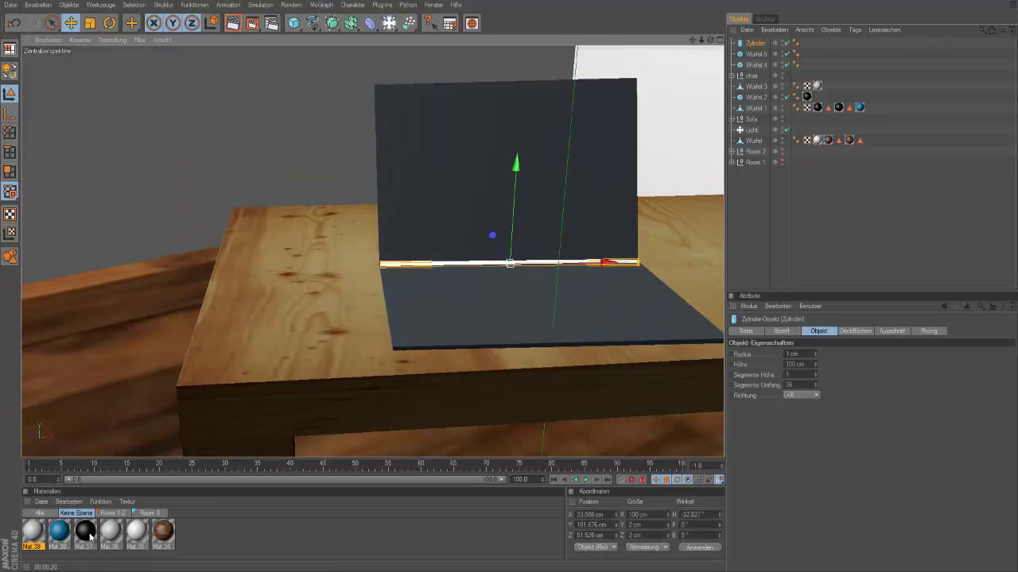
key(ctrl+n)
mouse_move(32, 531)
mouse_down()
mouse_move(398, 306)
mouse_move(335, 283)
mouse_move(508, 279)
mouse_move(534, 180)
mouse_up()
- Shrink a new cube to a 5 cm key and clone it into a MoGraph array
click(540, 176)
key(r)
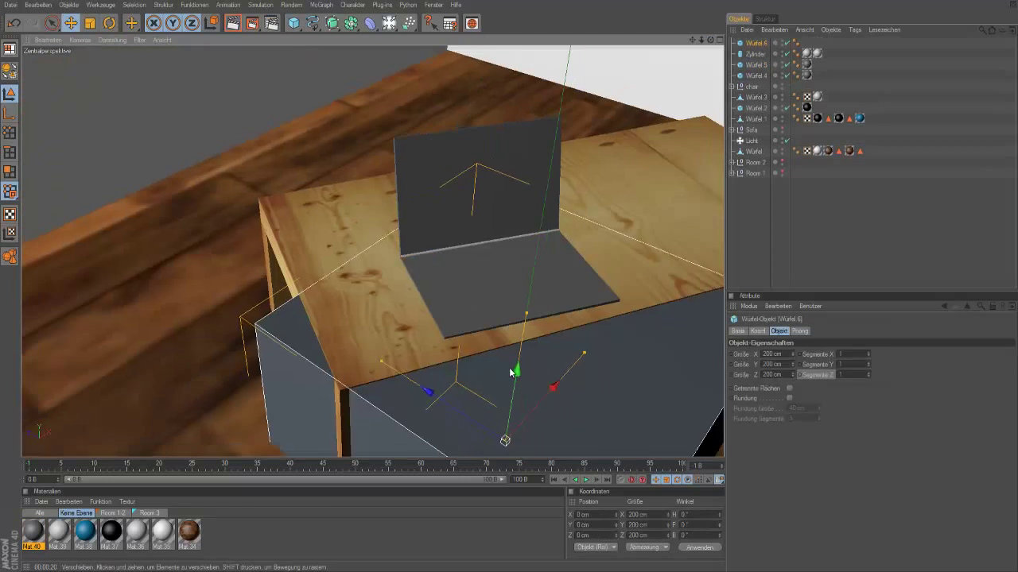
drag(486, 343, 510, 271)
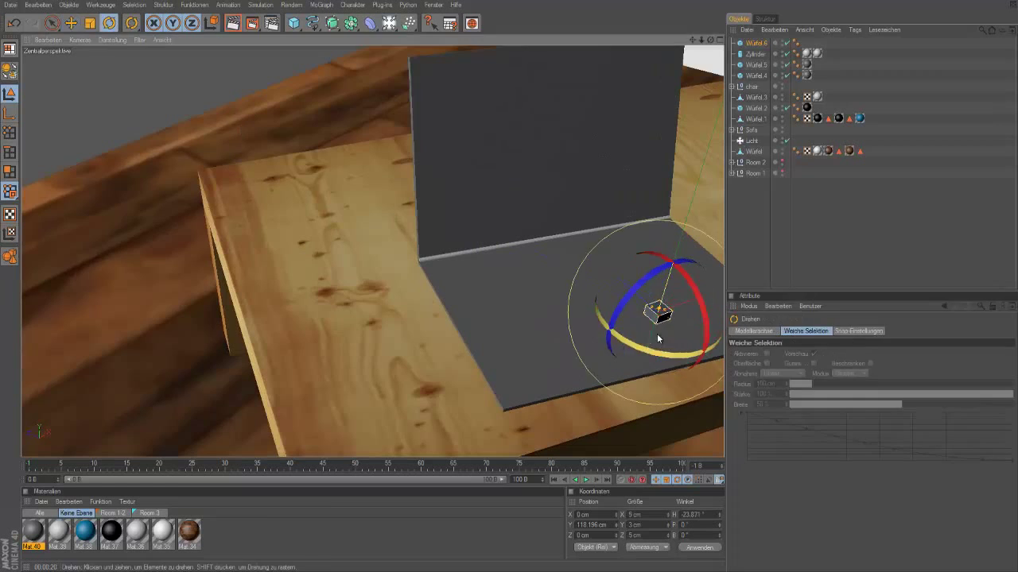
key(e)
alt+click(326, 81)
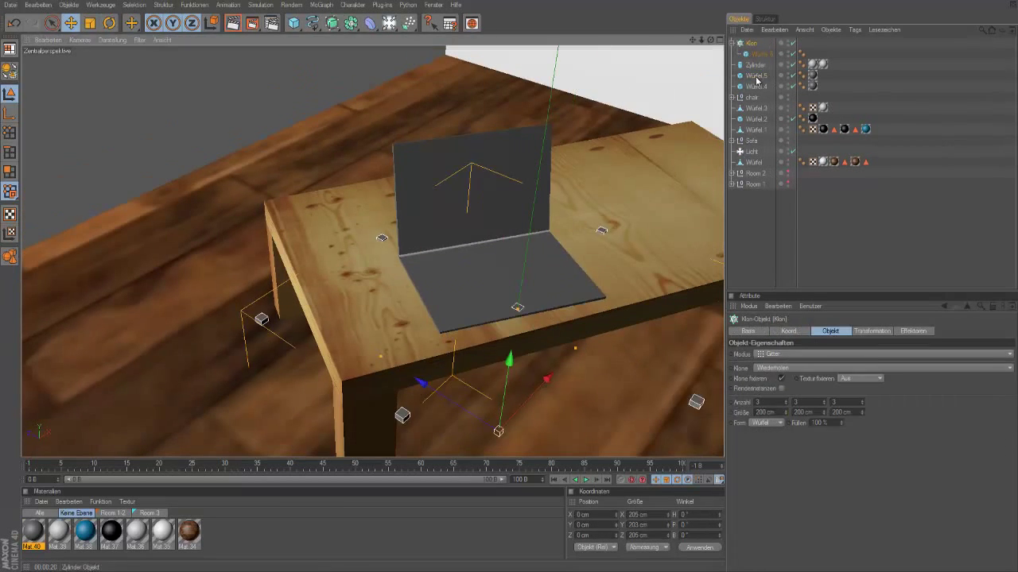
- Adjust the clone grid's width, settling on 90 cm
click(756, 76)
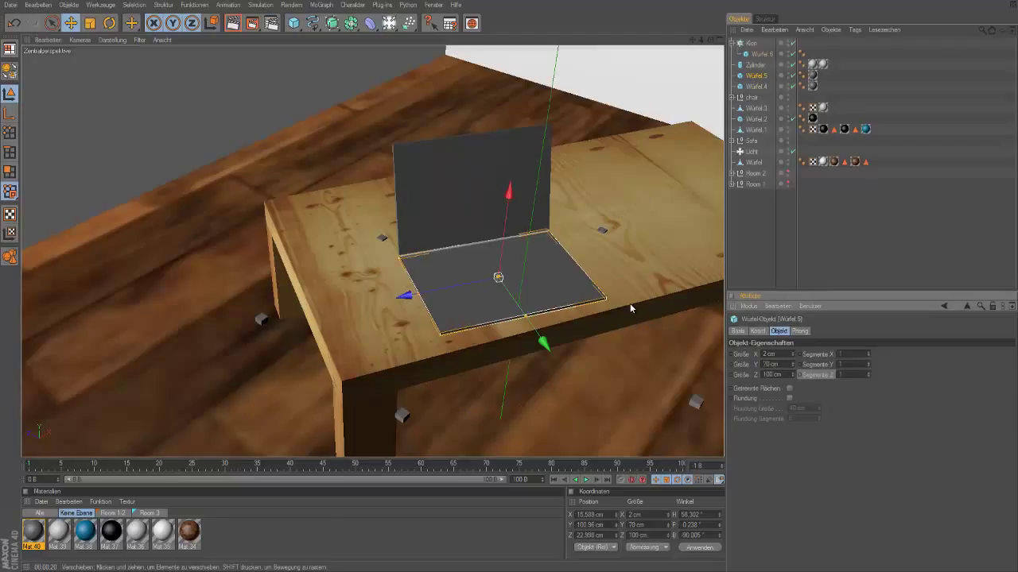
click(751, 43)
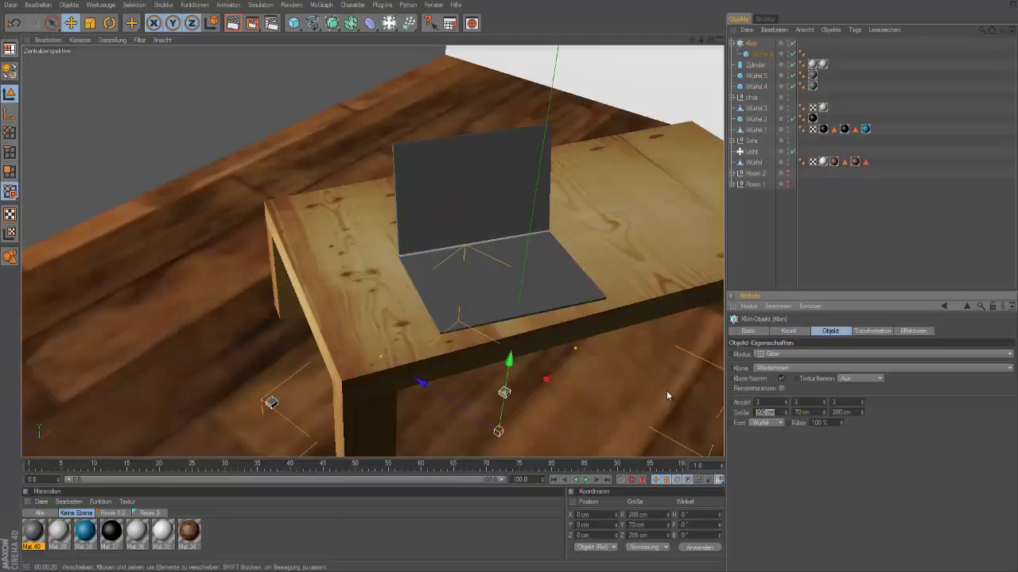
text(200)
key(Return)
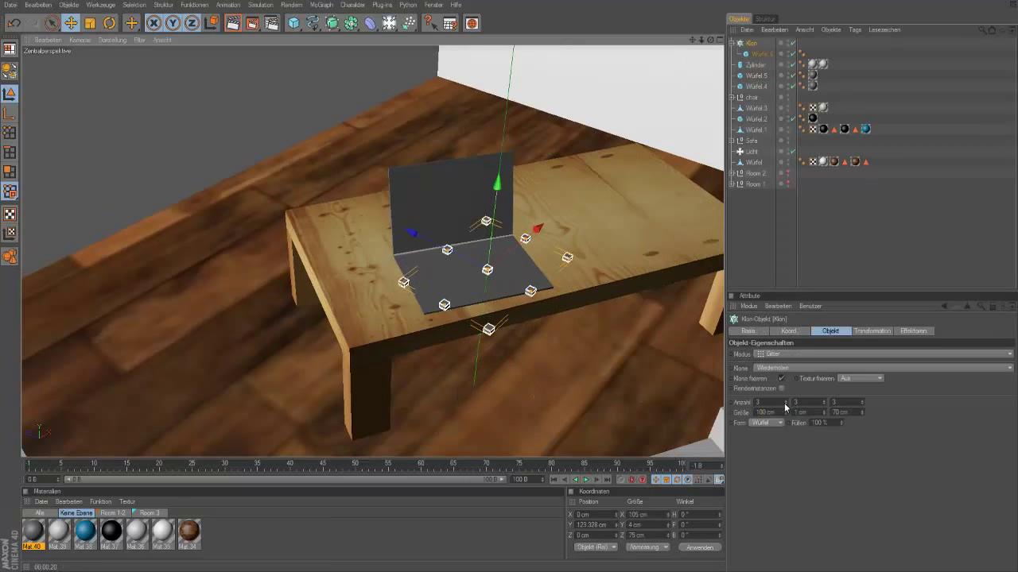
click(785, 412)
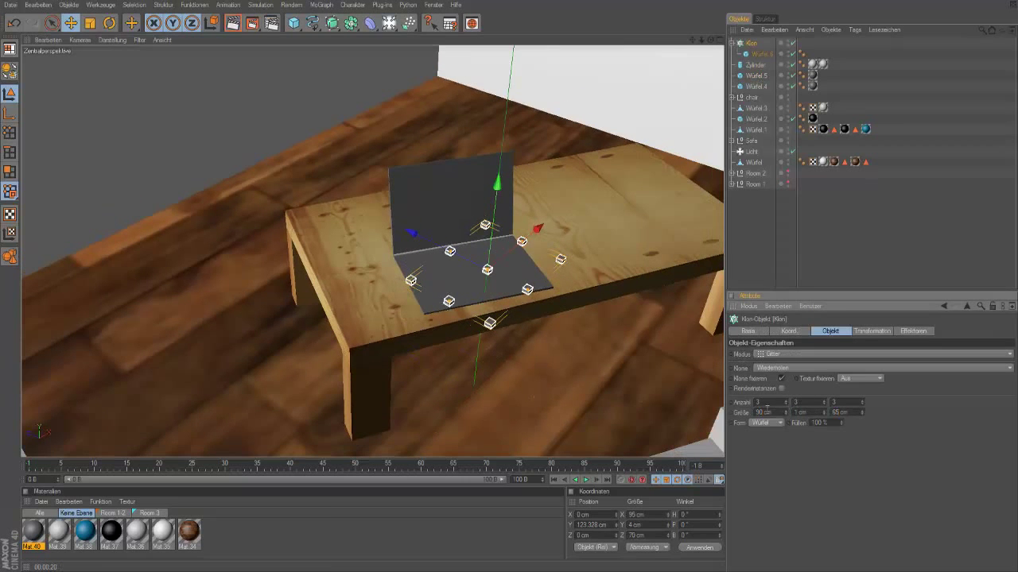
- Rotate and move the key grid to match the laptop base
key(r)
drag(445, 310, 493, 306)
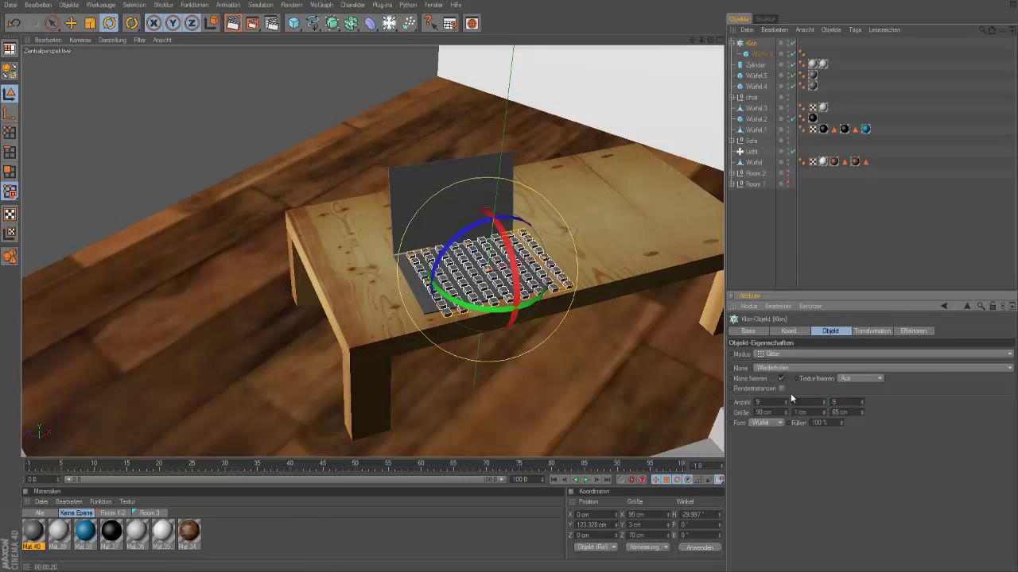
alt+drag(628, 406, 557, 333)
key(e)
drag(477, 254, 509, 239)
key(r)
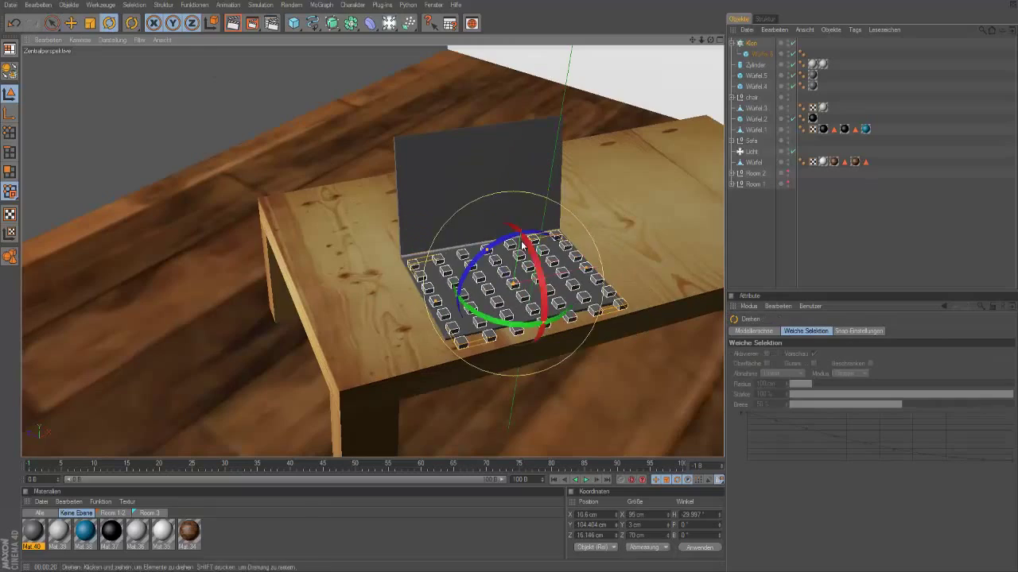
alt+drag(510, 328, 604, 350)
key(e)
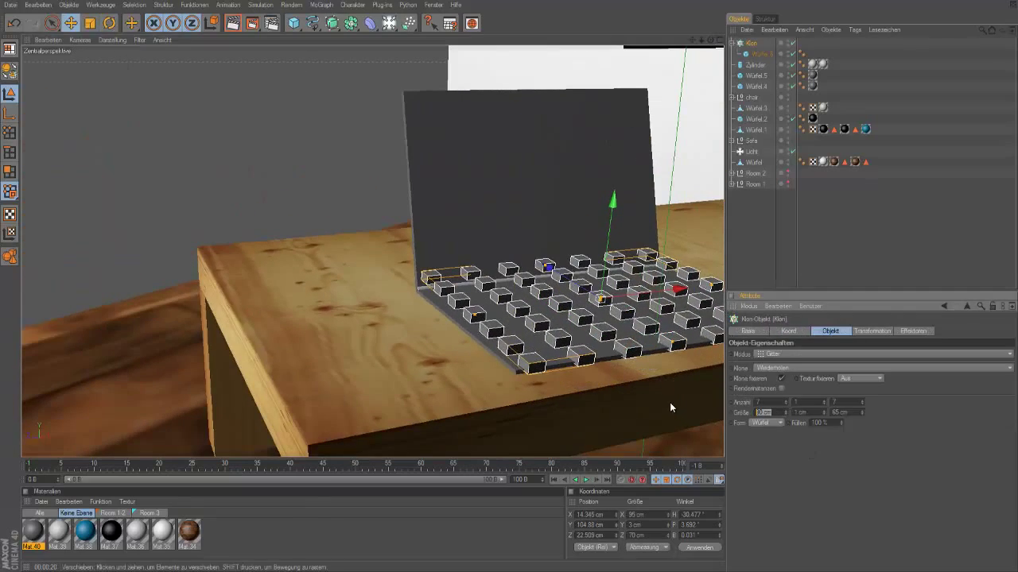
- Lay the key grid flat on the laptop base and pull back to view the table
mouse_move(669, 403)
mouse_down()
mouse_move(581, 408)
mouse_move(129, 51)
mouse_move(601, 244)
mouse_up()
key(r)
key(e)
alt+drag(693, 95, 42, 59)
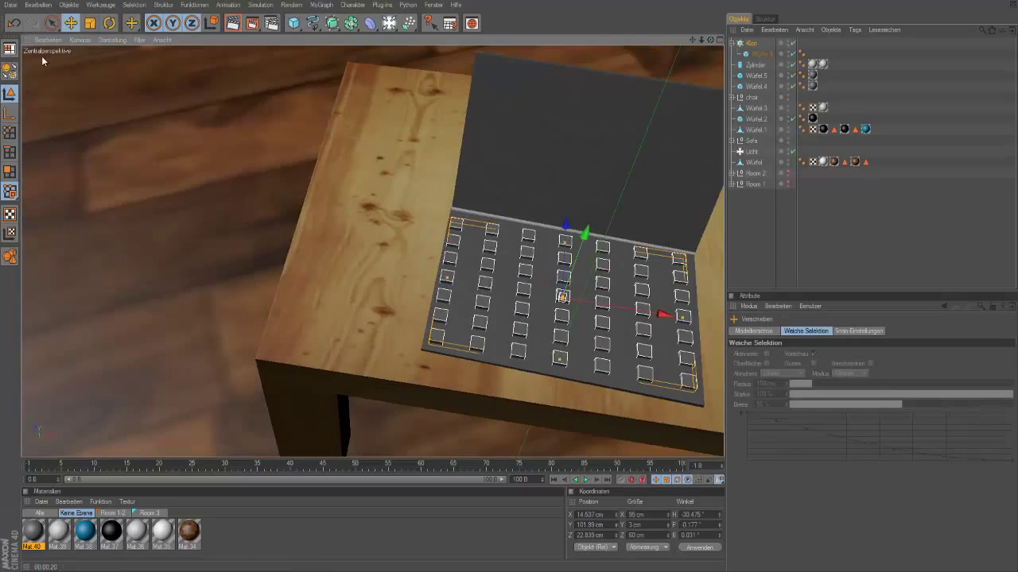
click(70, 23)
alt+drag(238, 79, 669, 57)
scroll(512, 284, down, 3)
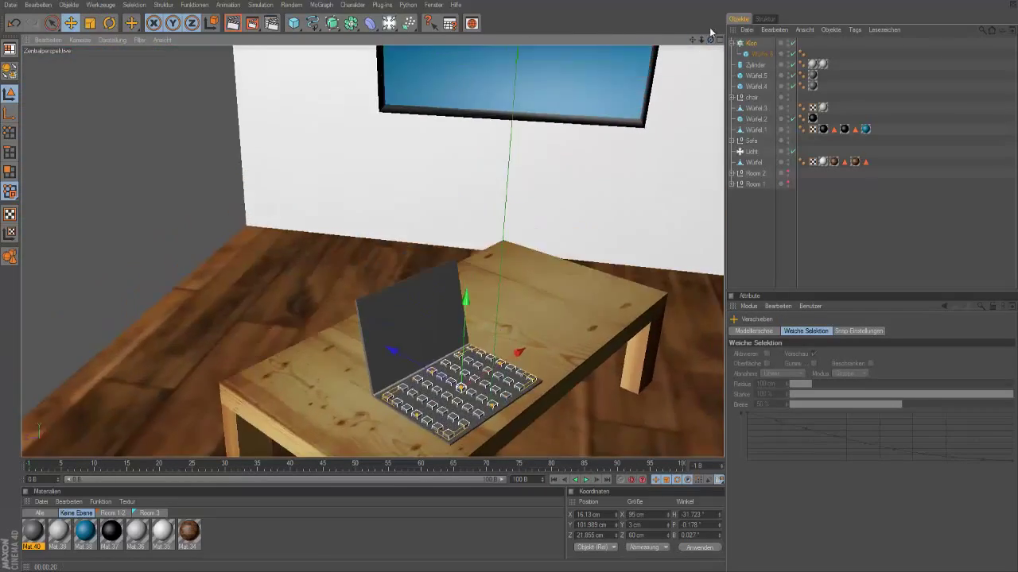
scroll(504, 281, down, 3)
- Combine the two cylinders with a Boole into a hollow pot and create a new pot material
click(237, 26)
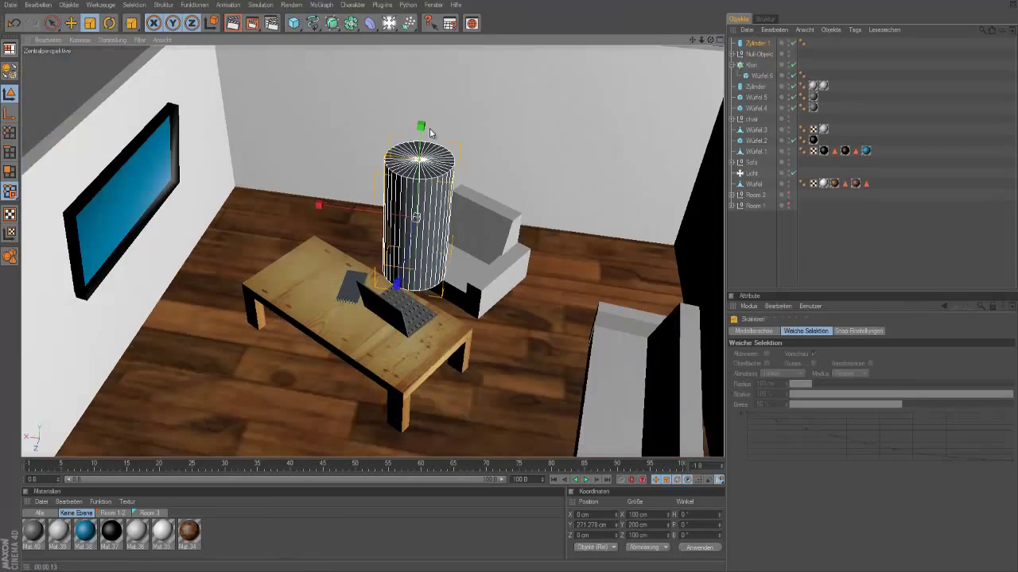
key(e)
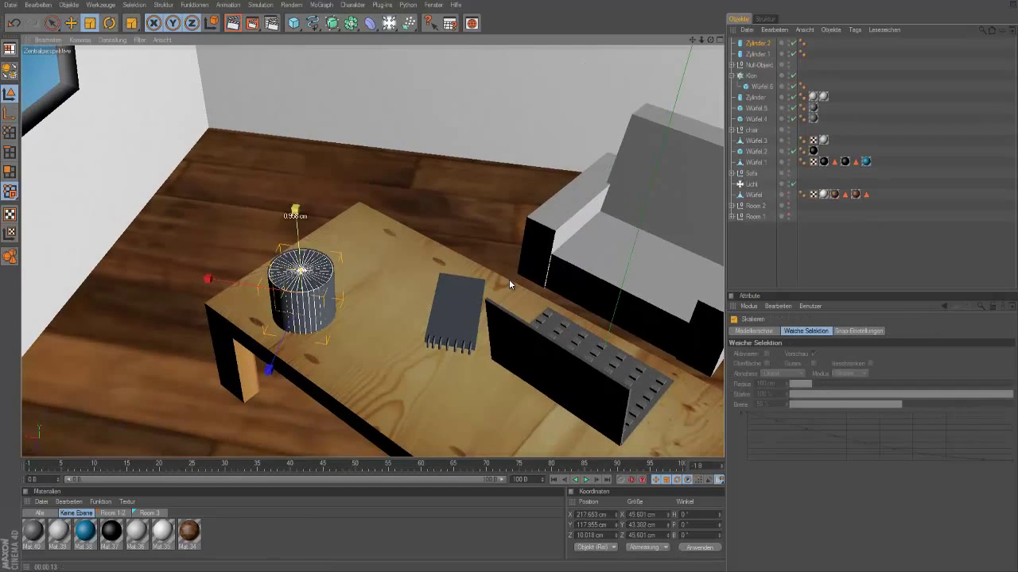
alt+click(473, 36)
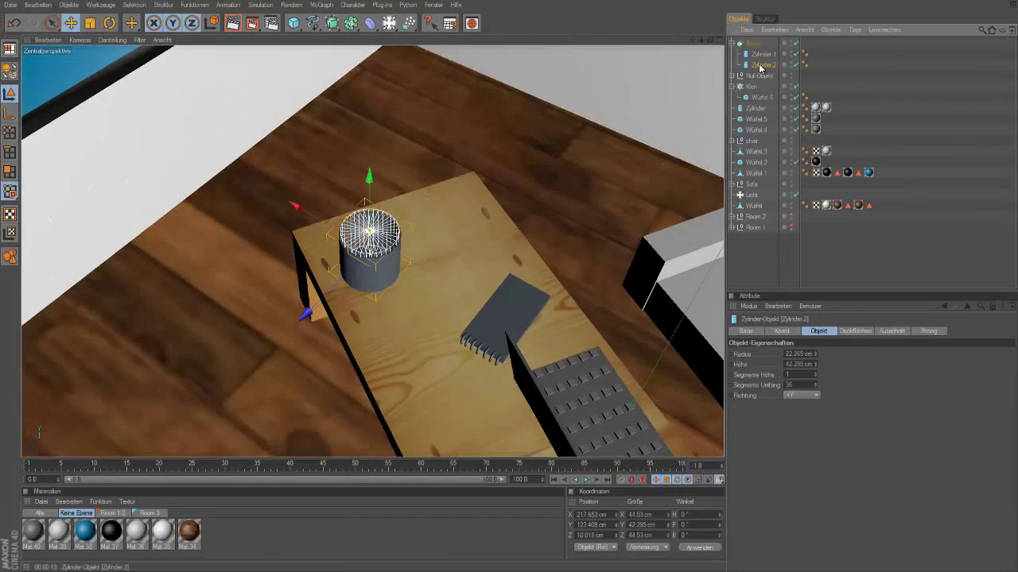
double_click(205, 531)
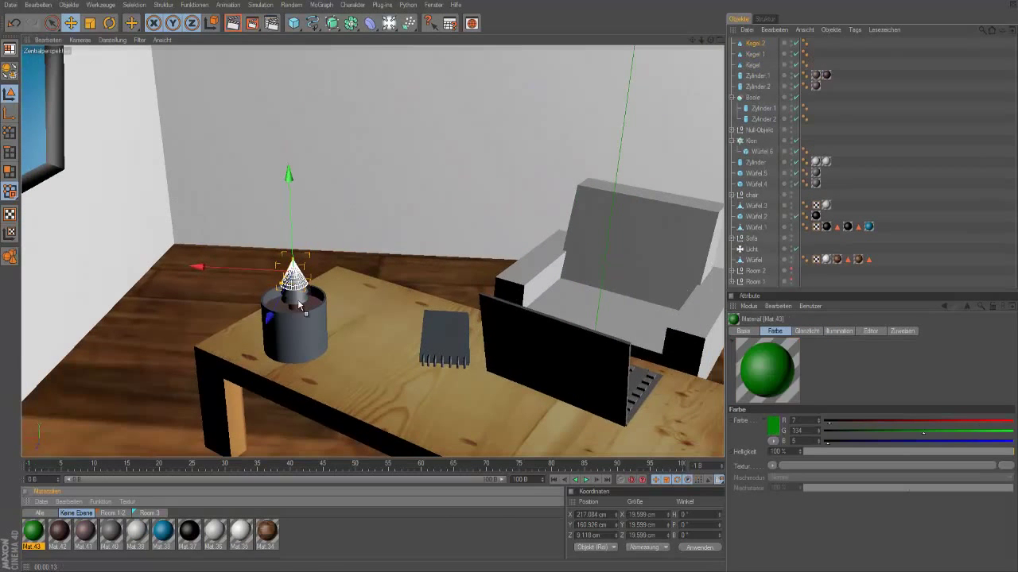
- Apply the green material to the plant cone and group the pot parts as 'topf'
drag(299, 306, 299, 304)
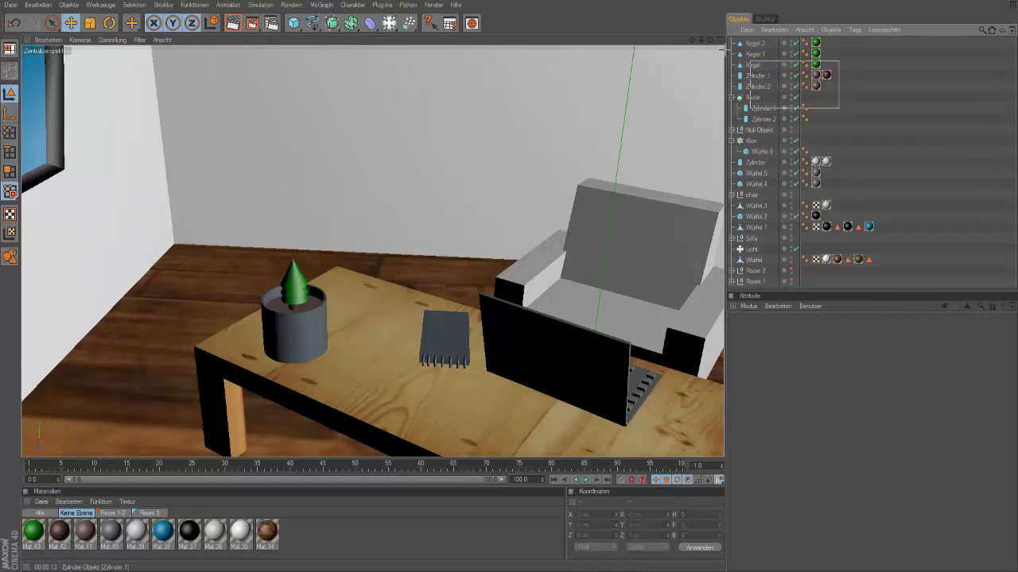
right_click(751, 80)
click(761, 75)
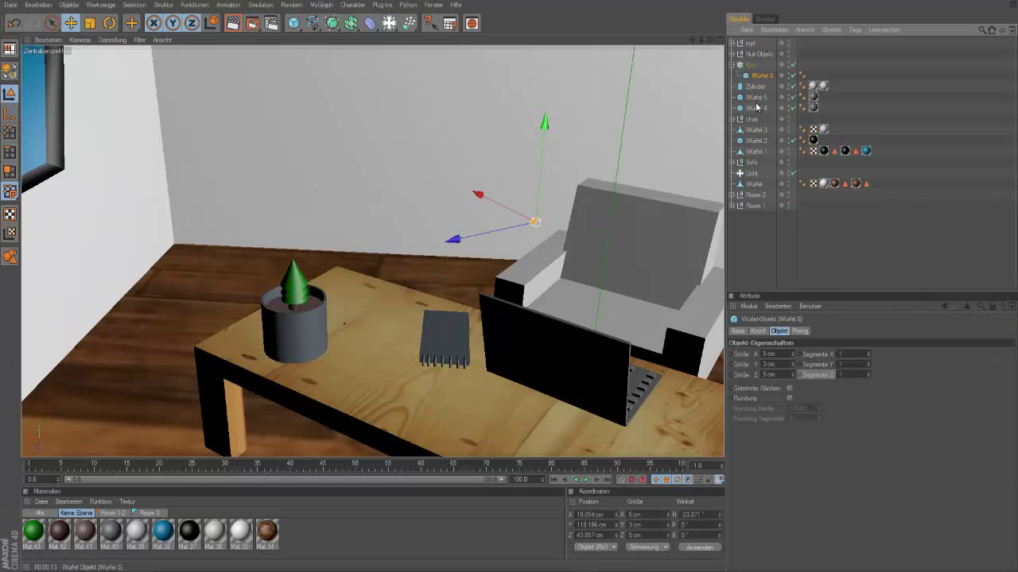
- Apply the black material to the notebook's rings and frame the view on the notebook
drag(736, 56, 736, 55)
click(732, 53)
key(o)
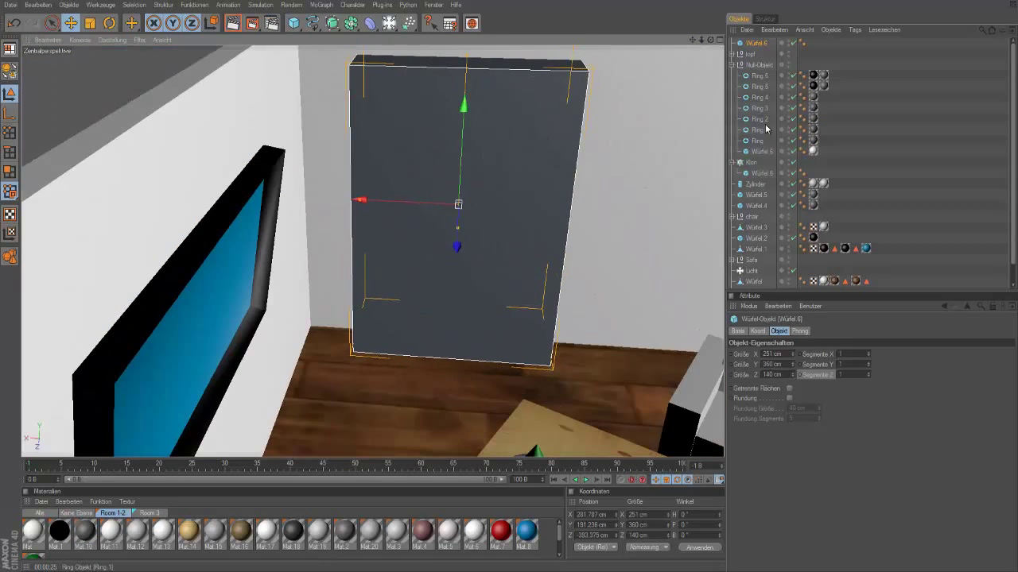
- Cut the door opening with a Boole and stretch a thin strip to door height as a frame post
drag(350, 23, 476, 39)
click(476, 40)
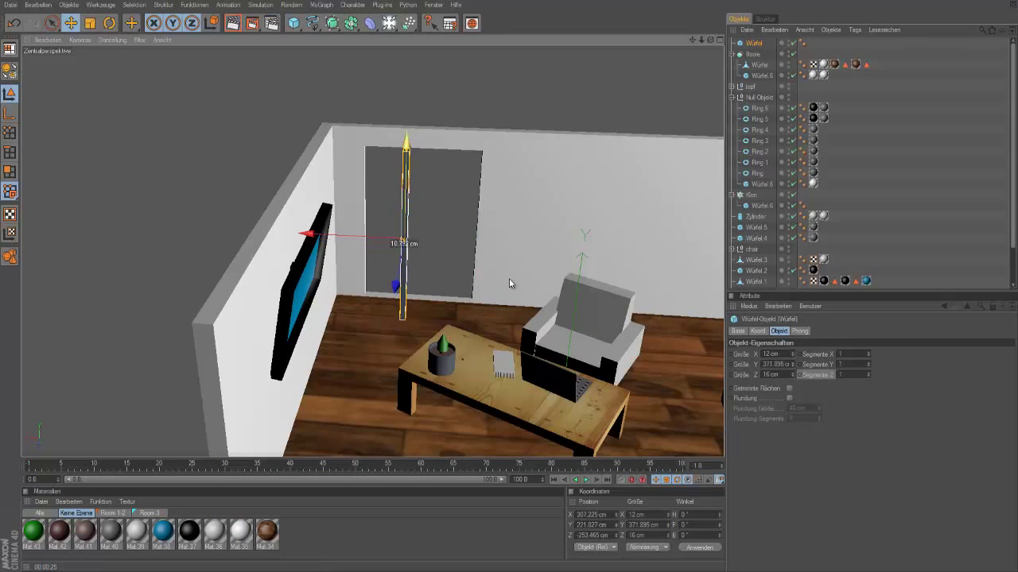
drag(310, 230, 356, 224)
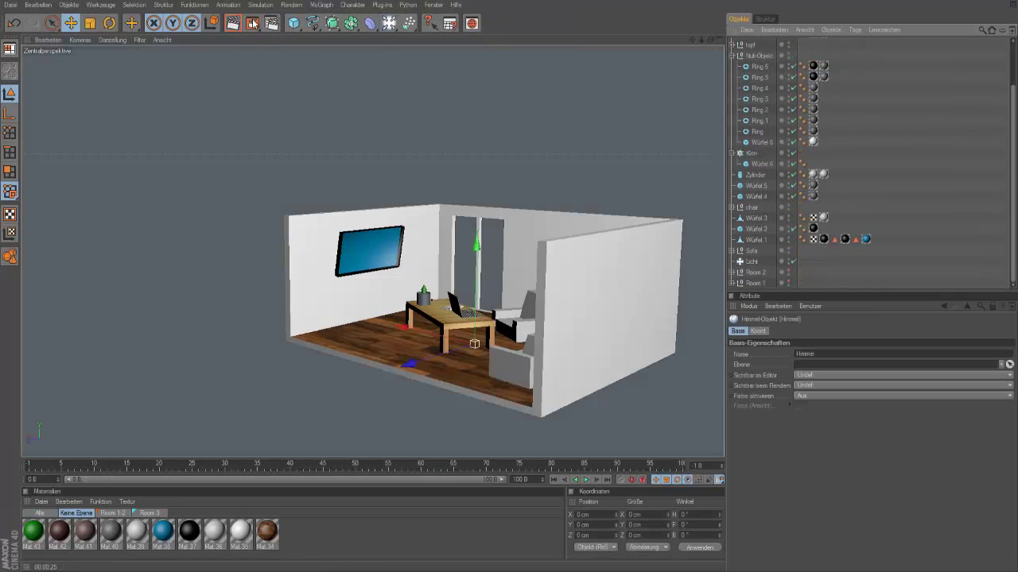
- Add a Himmel sky, select the scene light and render the room with Ctrl+R
click(233, 23)
scroll(705, 53, down, 2)
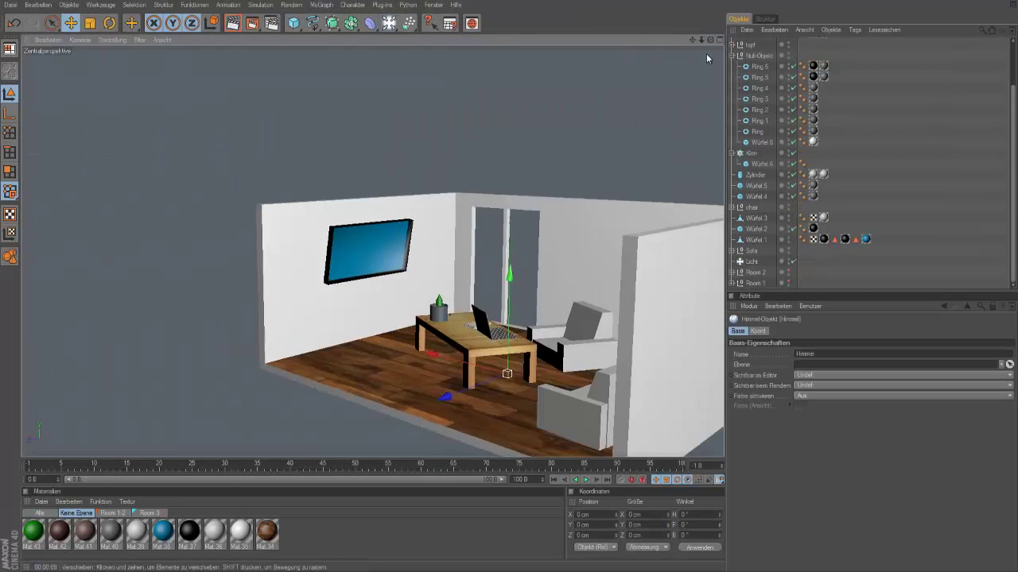
scroll(566, 153, down, 3)
click(550, 131)
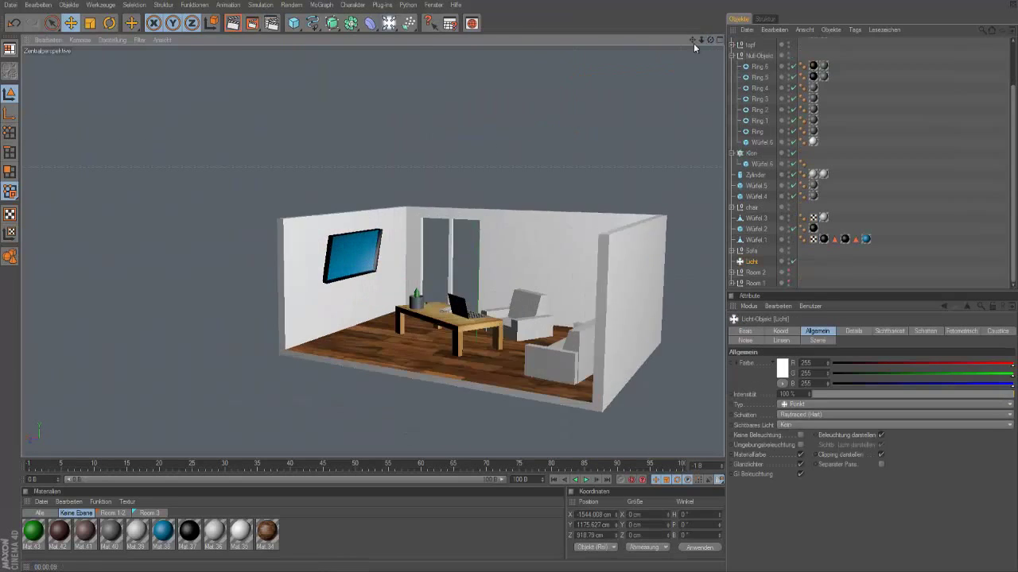
key(ctrl+r)
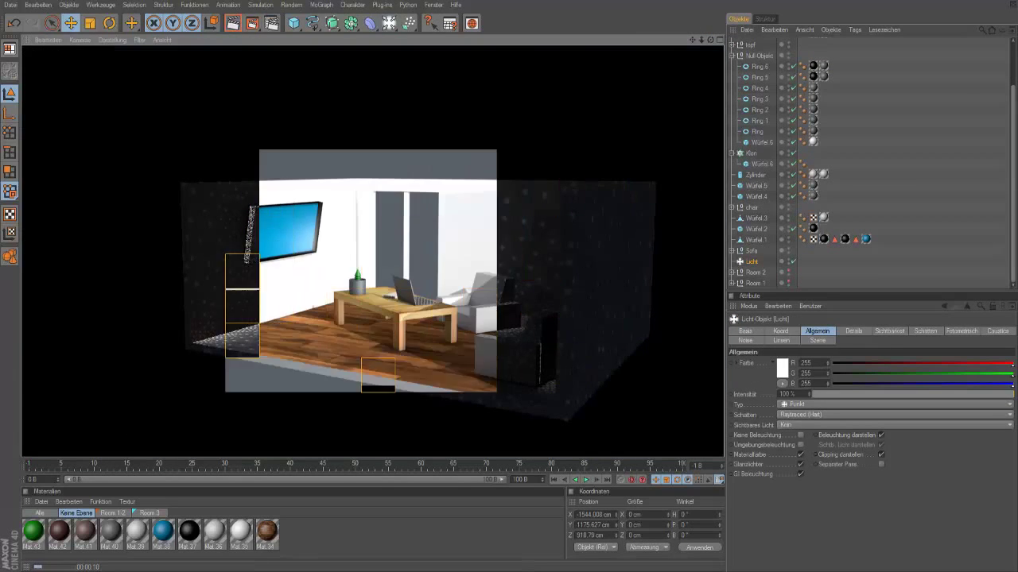